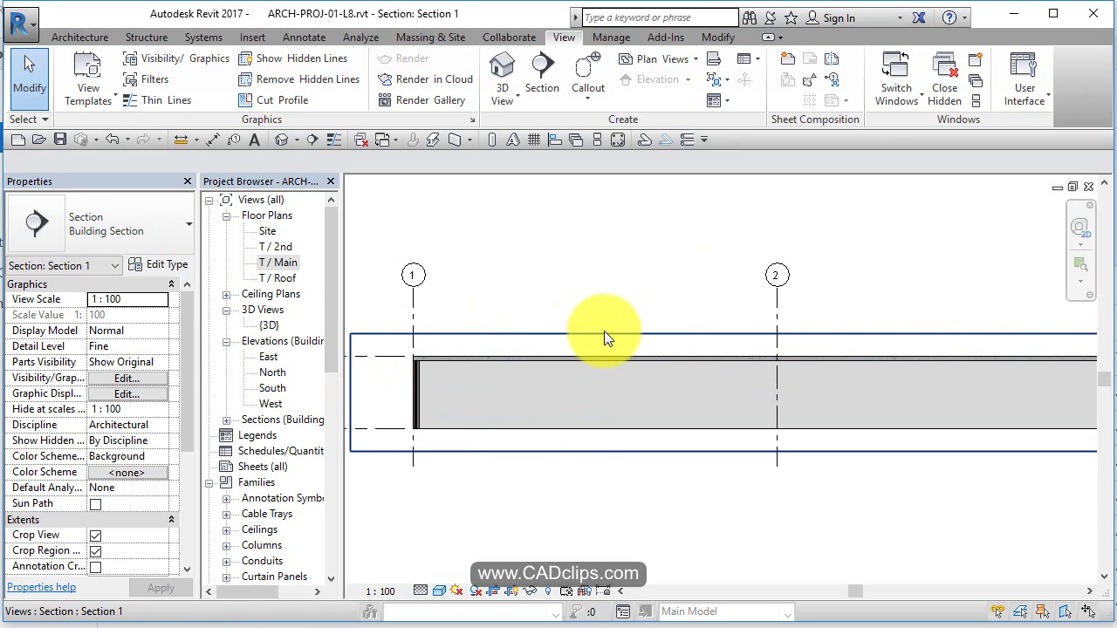
Open the T / Main floor plan and turn off thin lines display
double_click(275, 245)
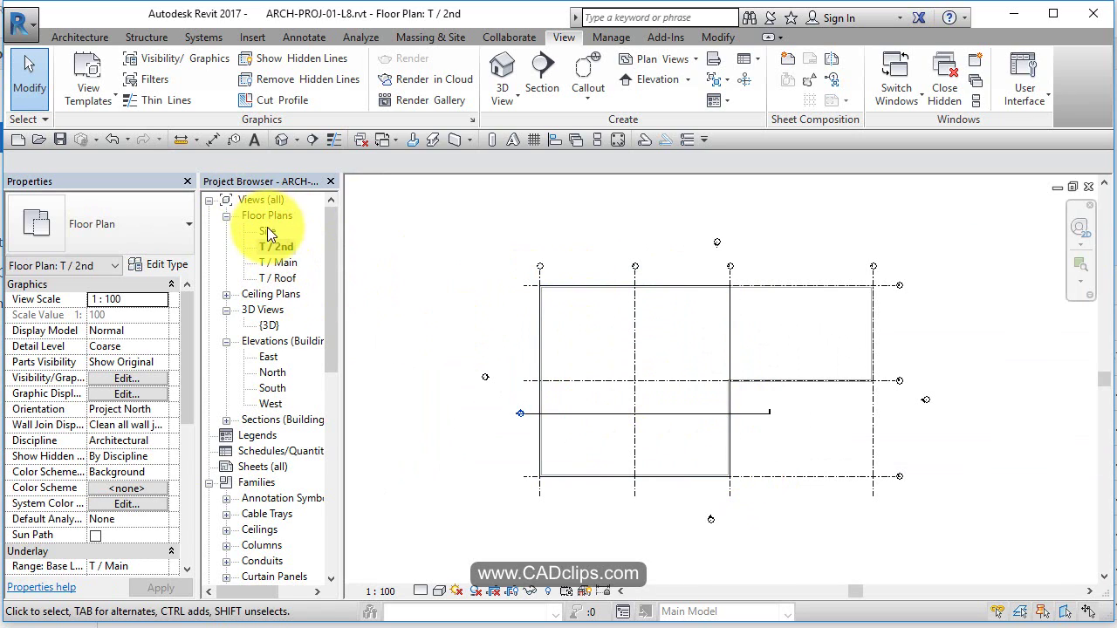
double_click(278, 262)
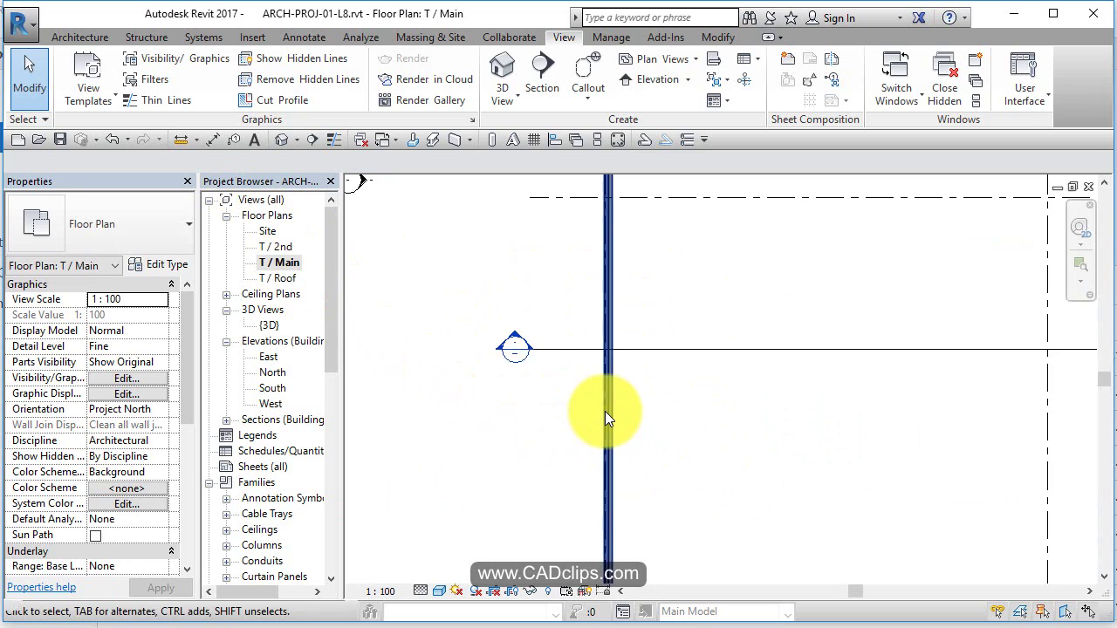
scroll(605, 411, "down", 5)
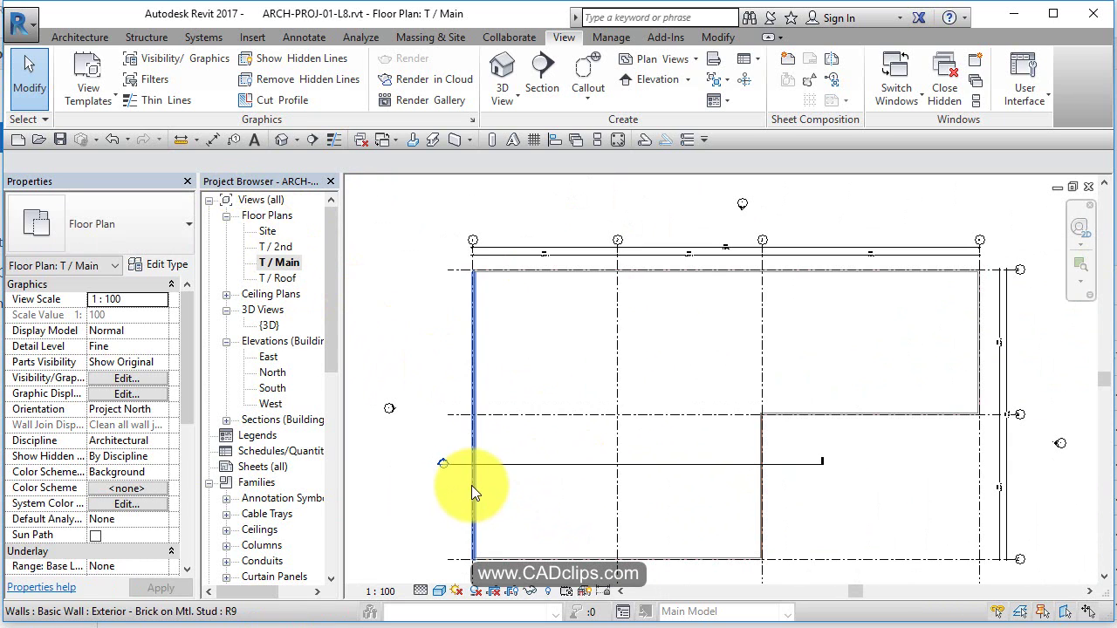
key("t")
key("l")
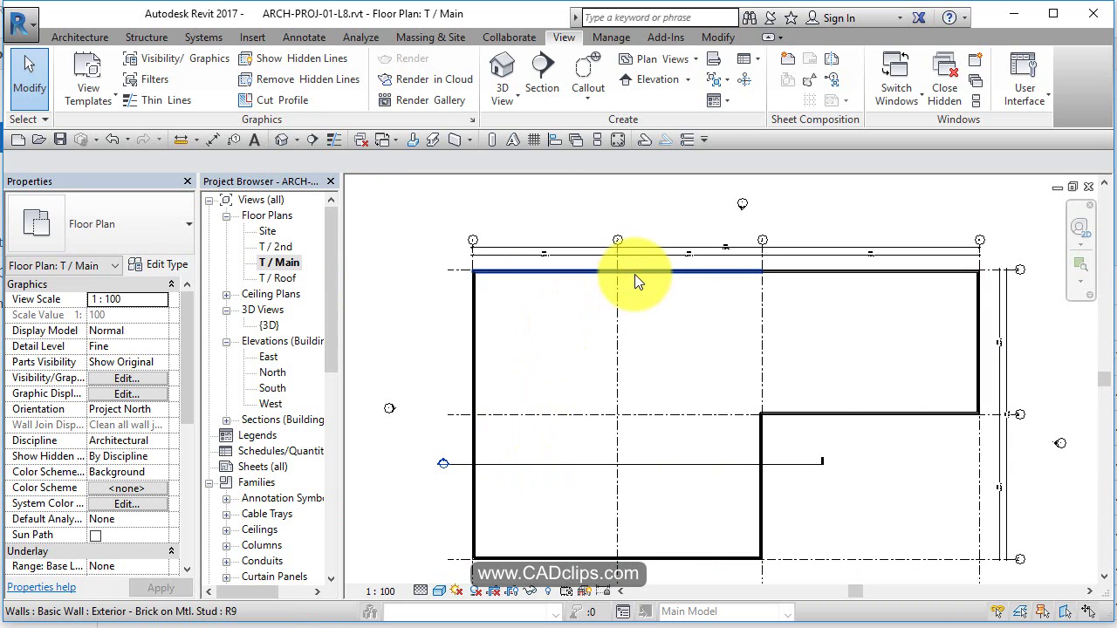
Copy the four exterior brick walls enclosing the main floor area between grids 1 and 3 to the clipboard
left_click(687, 274)
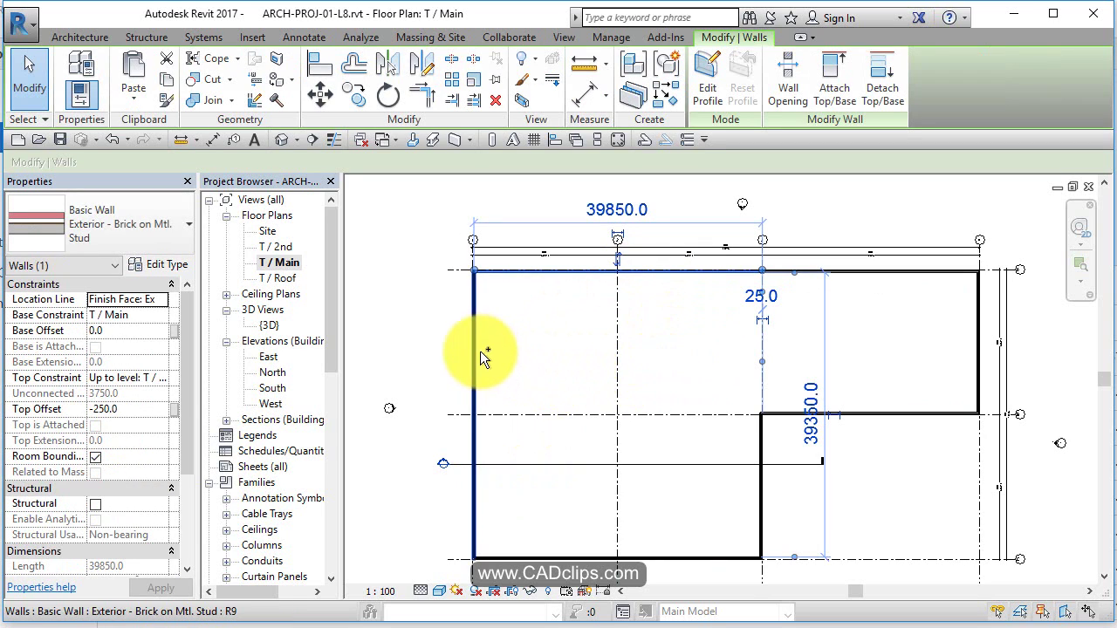
left_click(733, 559, "ctrl")
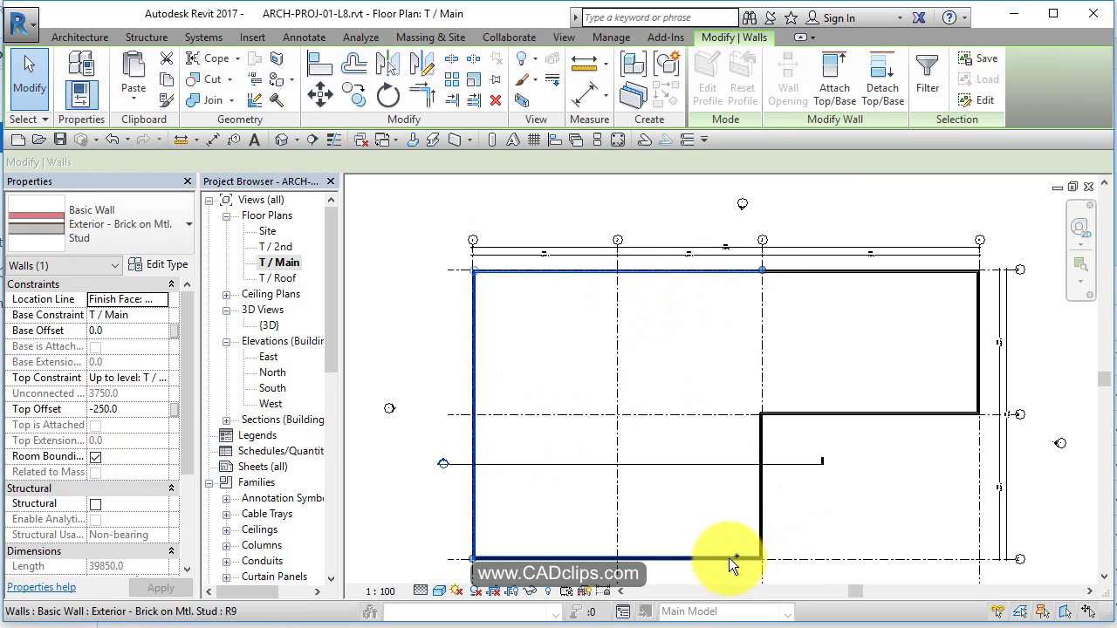
left_click(766, 515, "ctrl")
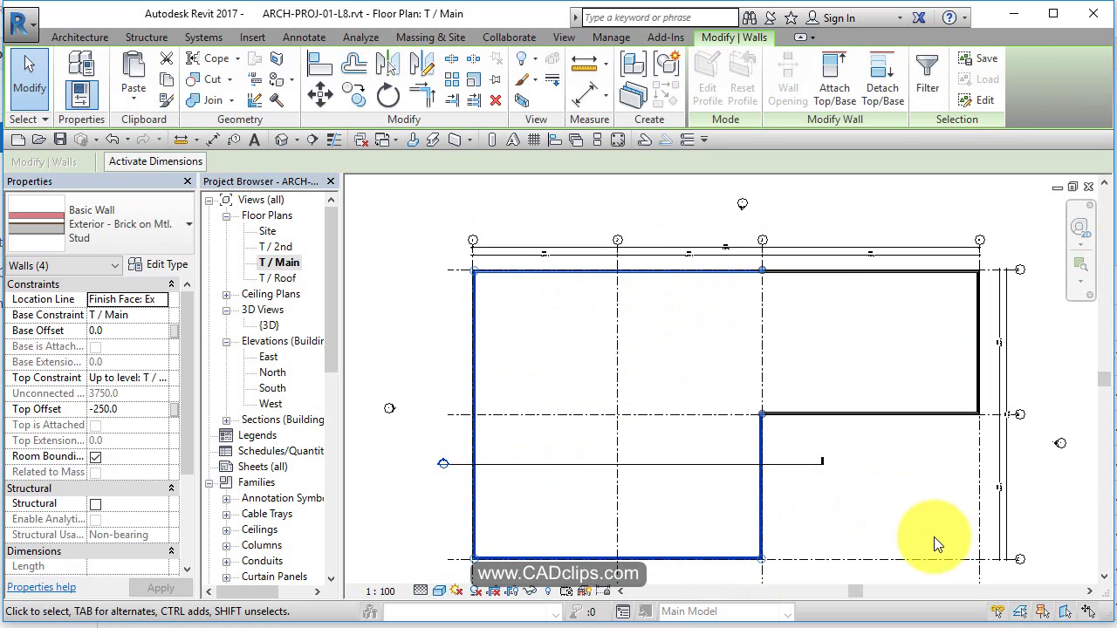
left_click(169, 80)
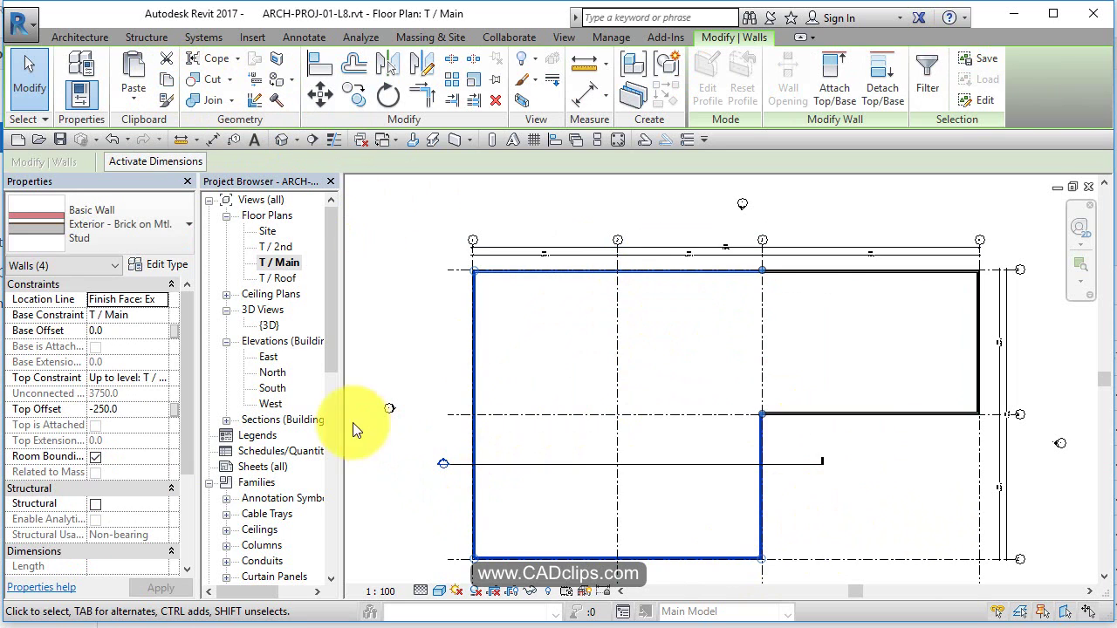
Paste the copied walls into the T / 2nd floor plan, aligned to the current view
double_click(275, 245)
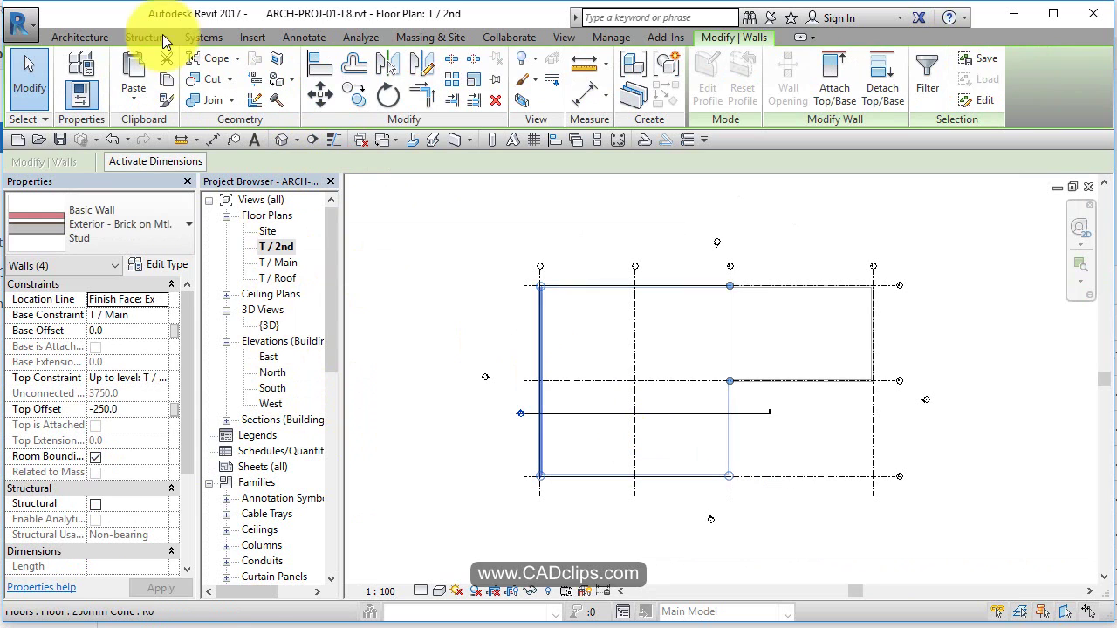
left_click(136, 98)
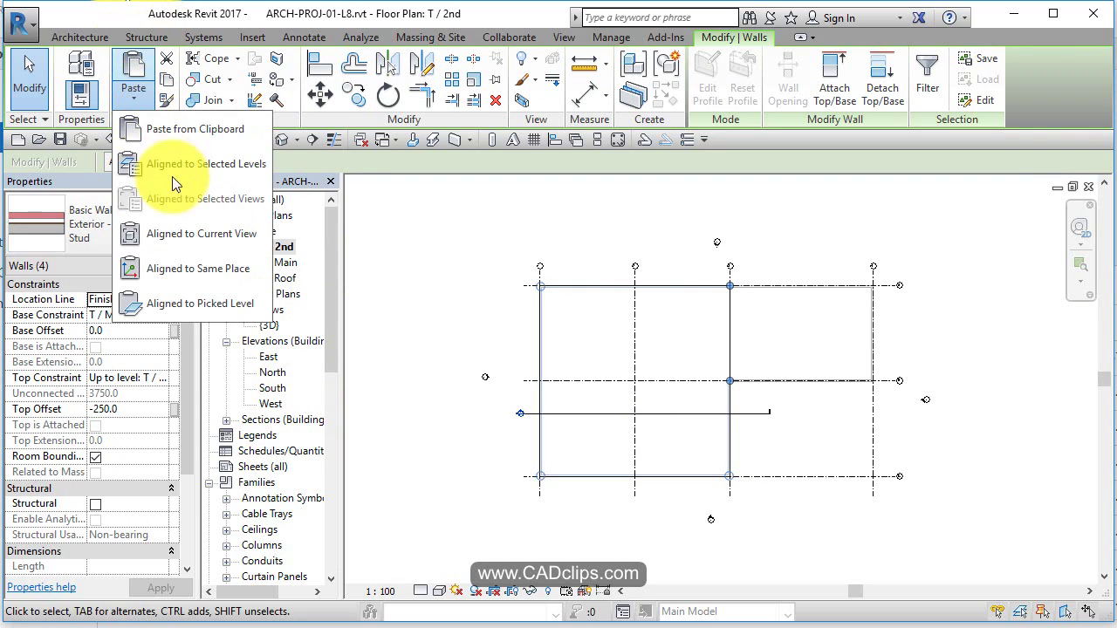
left_click(192, 241)
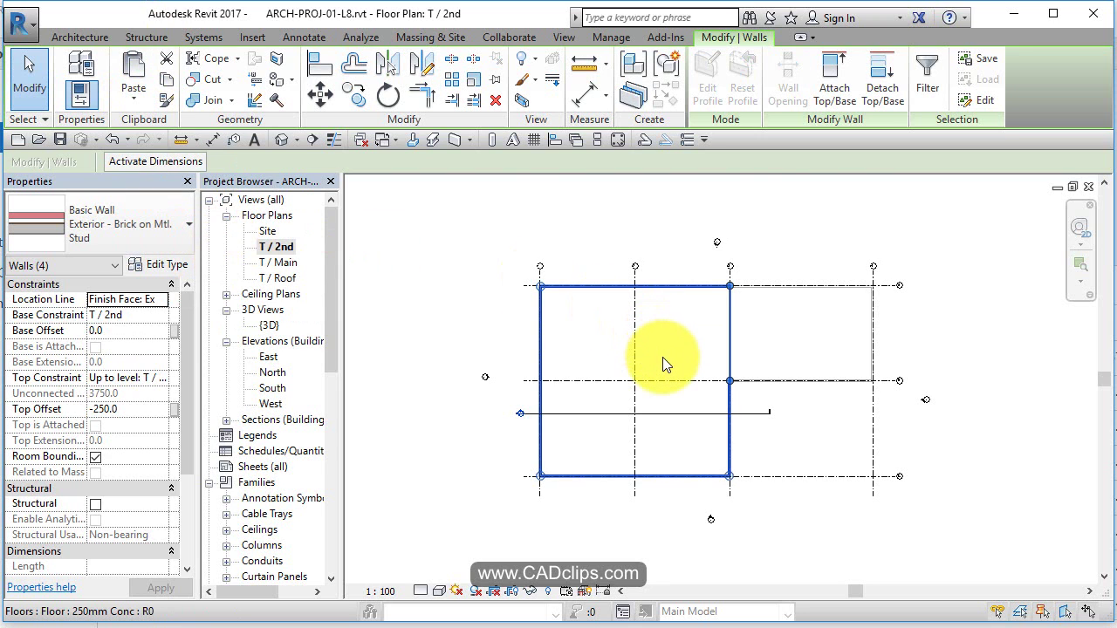
key("Escape")
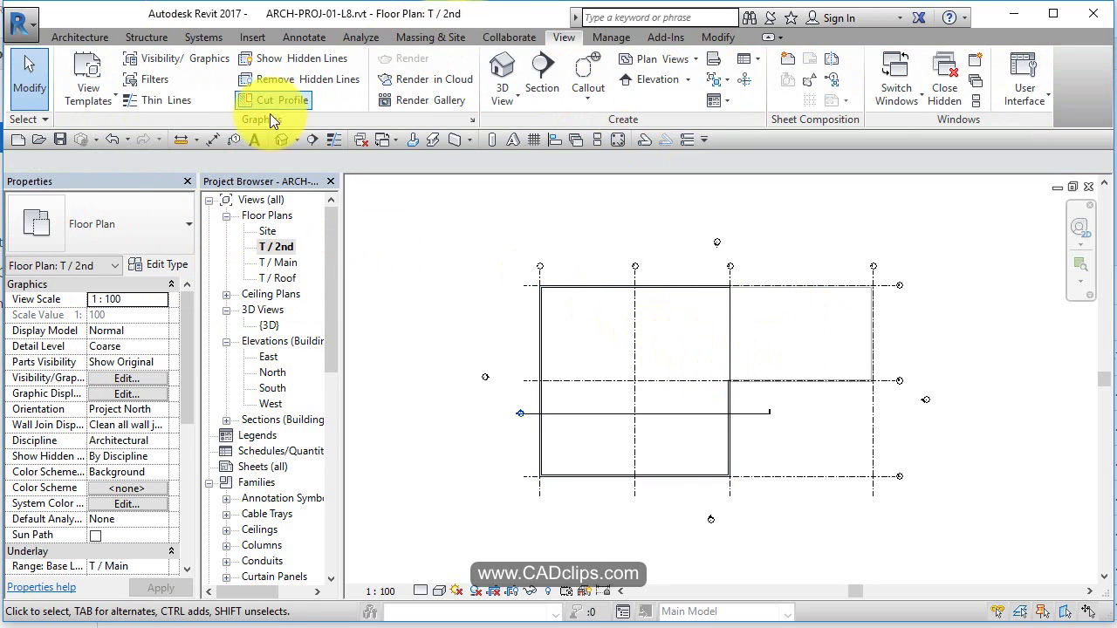
Open the default 3D view and examine how the second-floor walls sit above the main-floor walls
left_click(281, 140)
scroll(1029, 451, "down", 5)
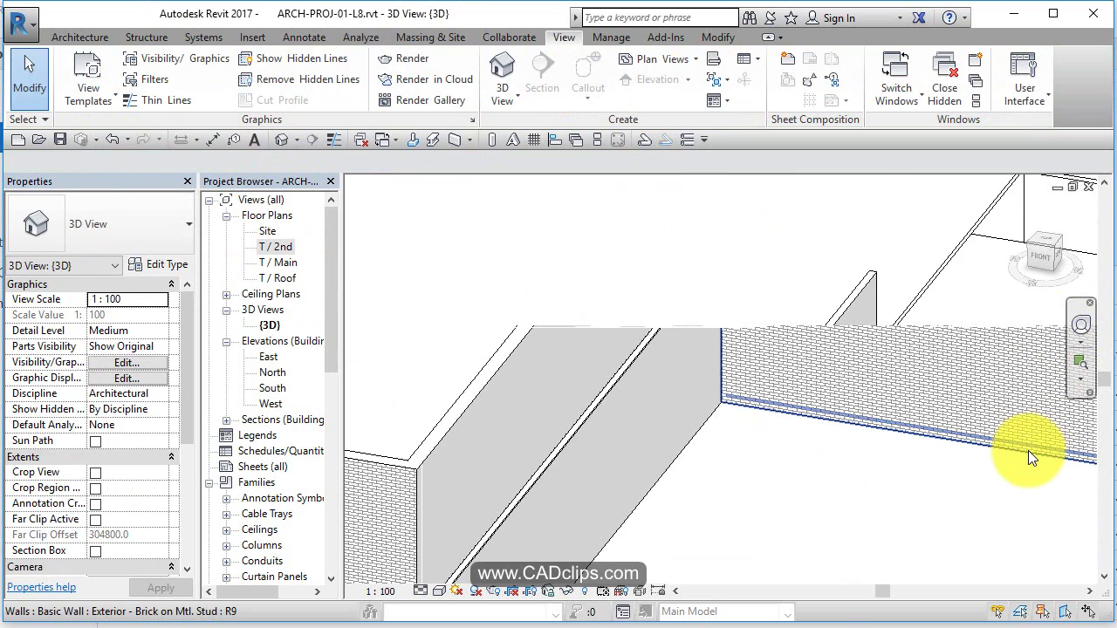
middle_click_drag(1028, 450, 914, 434)
scroll(915, 434, "down", 2)
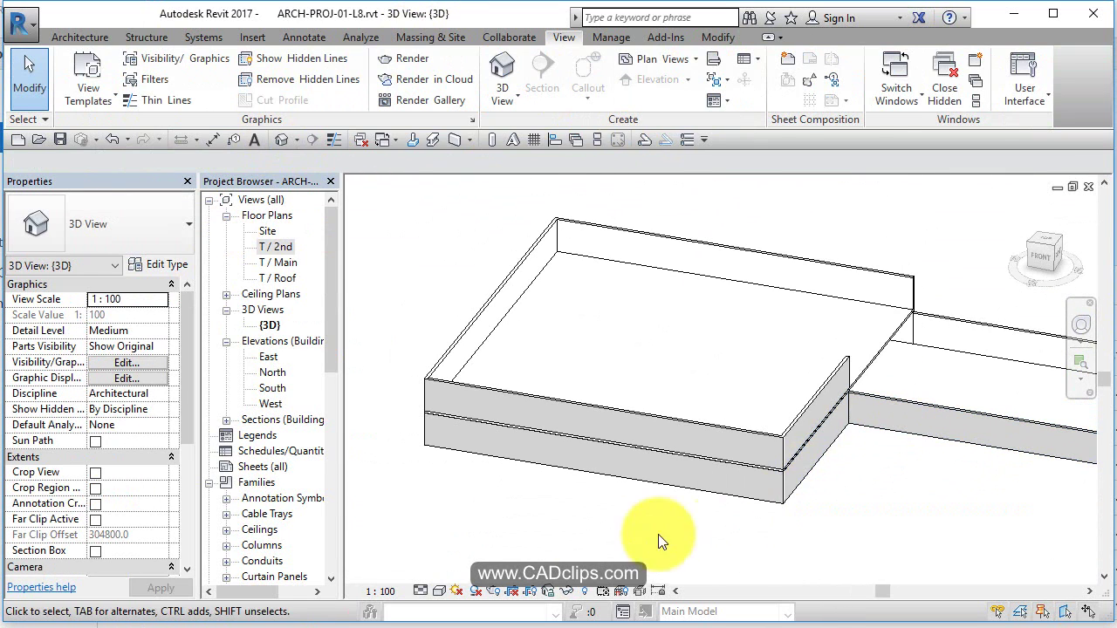
scroll(827, 466, "up", 1)
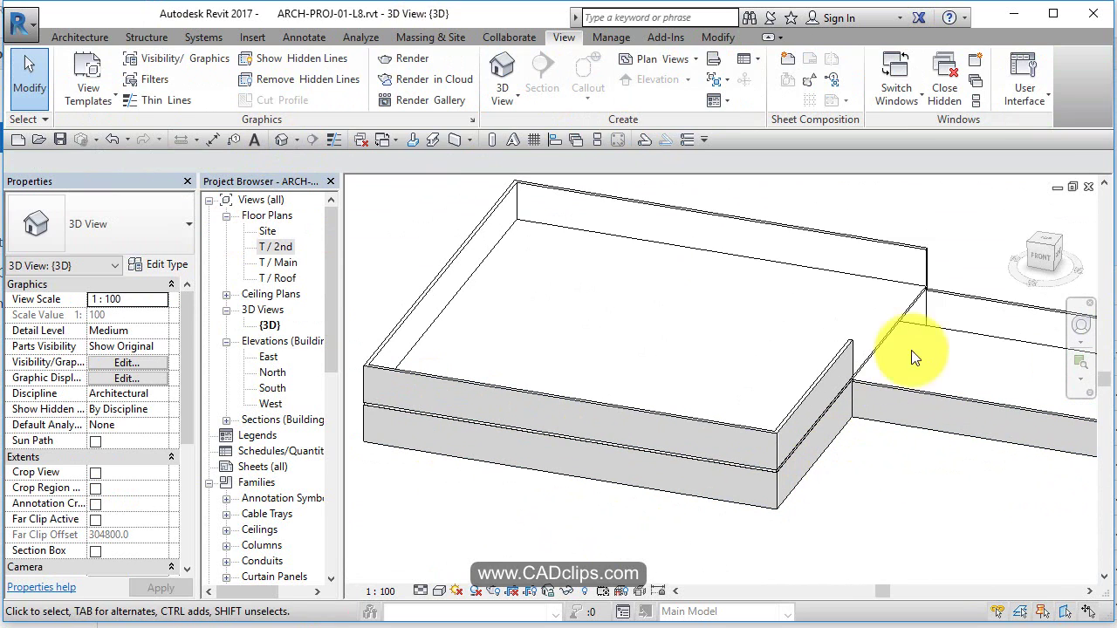
Select the chain of second-floor walls and review its base and top constraints and offsets
key("Tab")
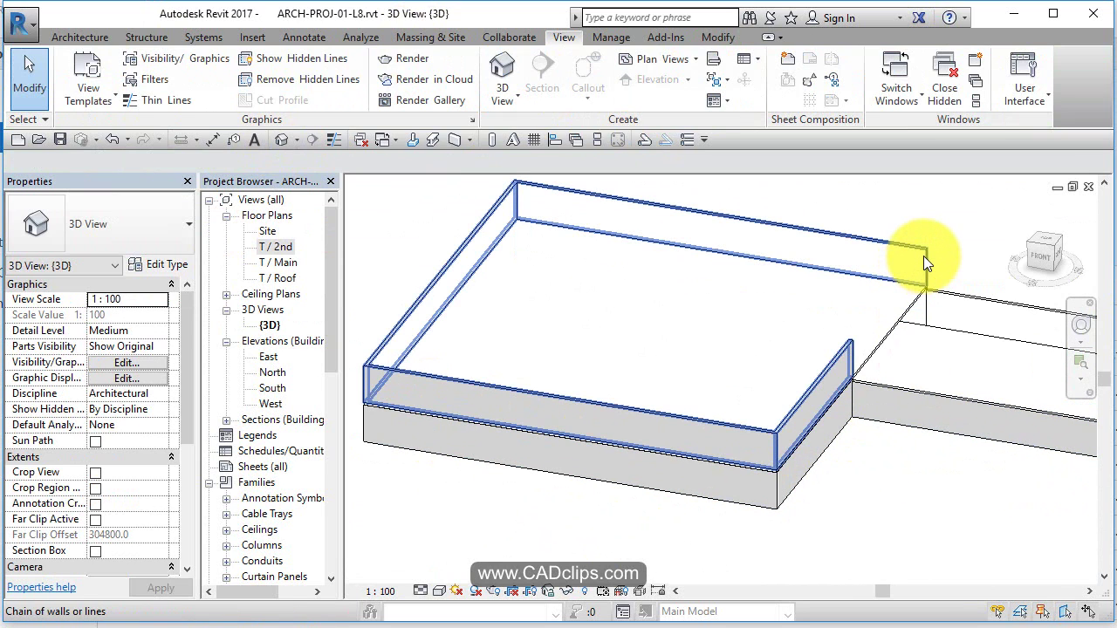
left_click(924, 256)
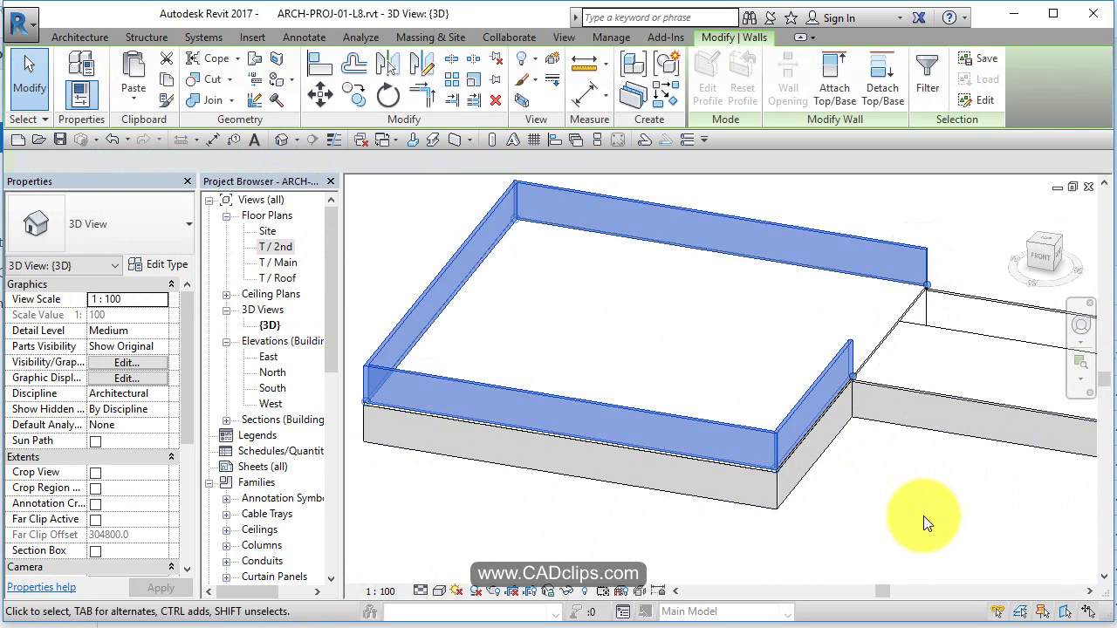
left_click(906, 232)
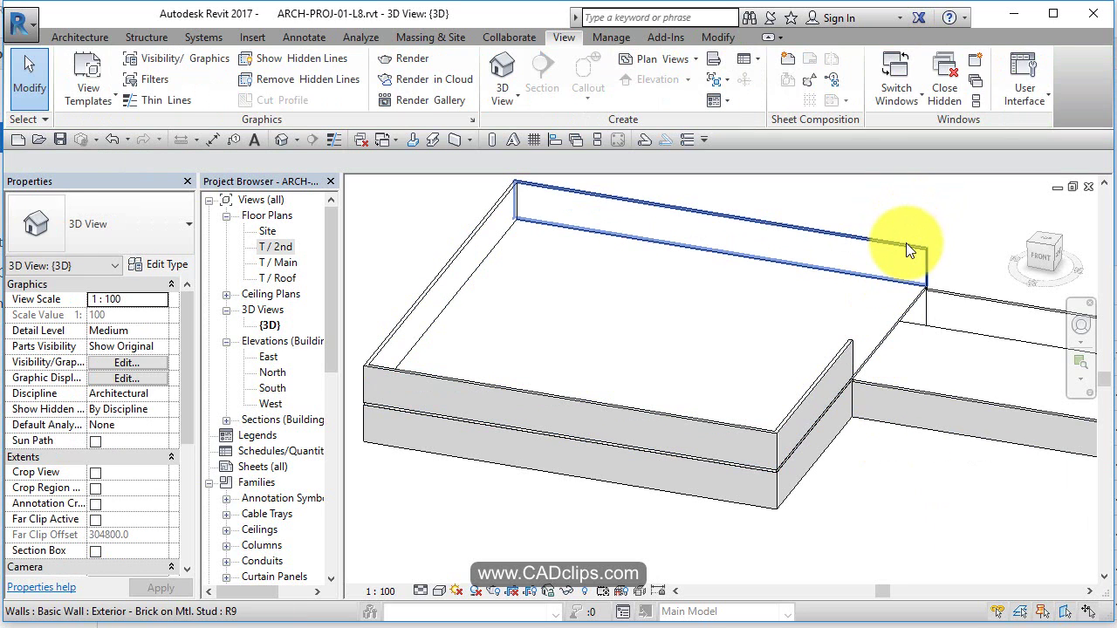
key("Tab")
left_click(907, 250)
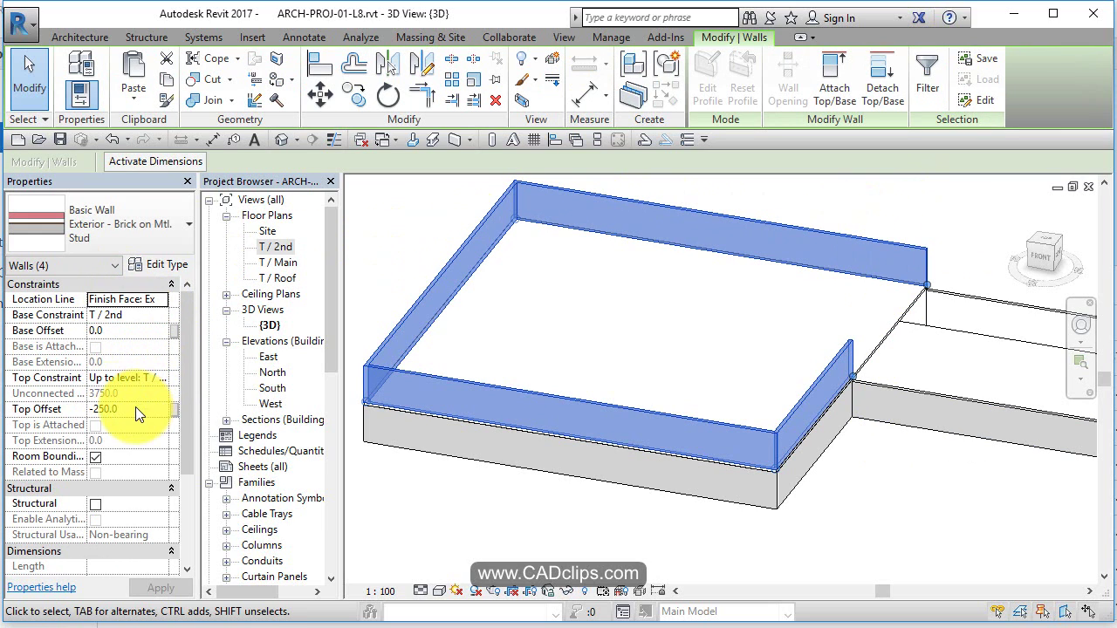
left_click(926, 537)
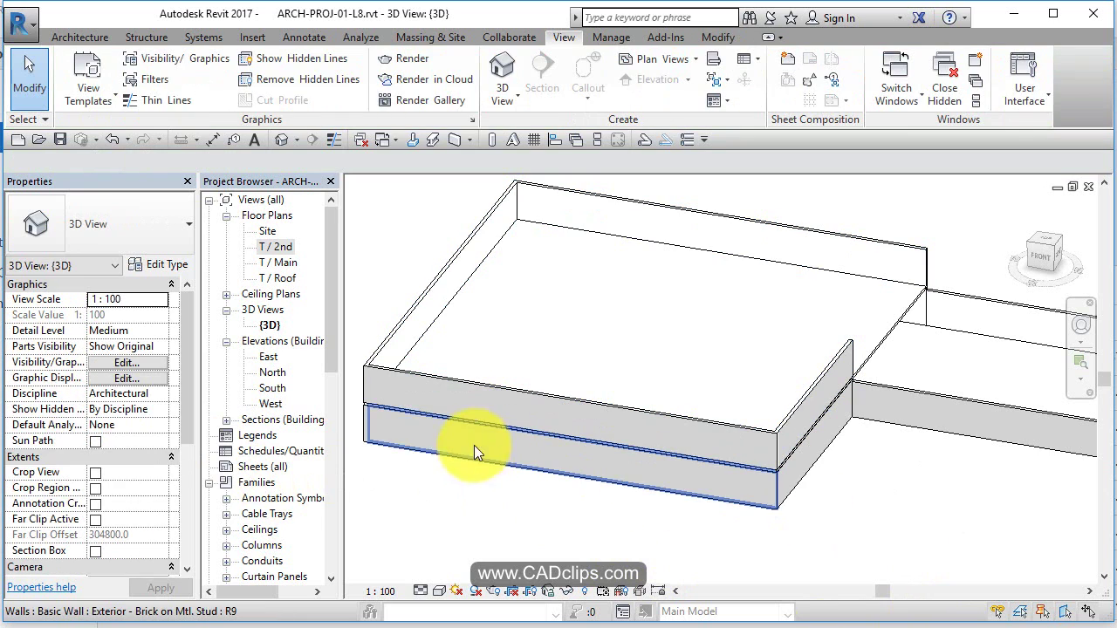
Open the South elevation and examine the stacked walls and the exposed floor edge across the grids
double_click(280, 386)
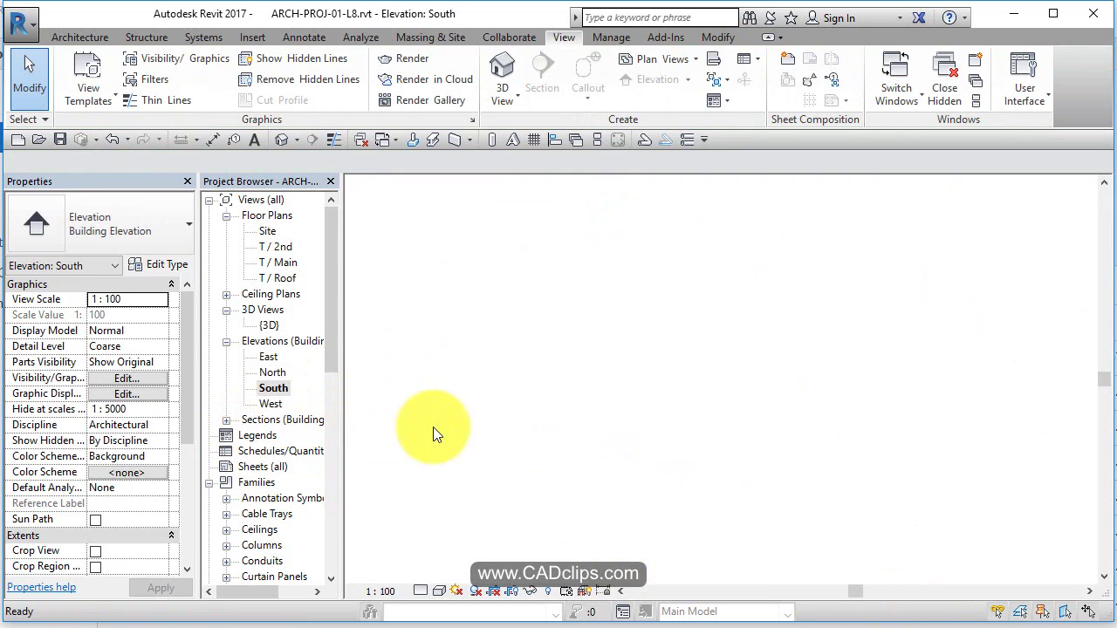
middle_click_drag(548, 388, 693, 386)
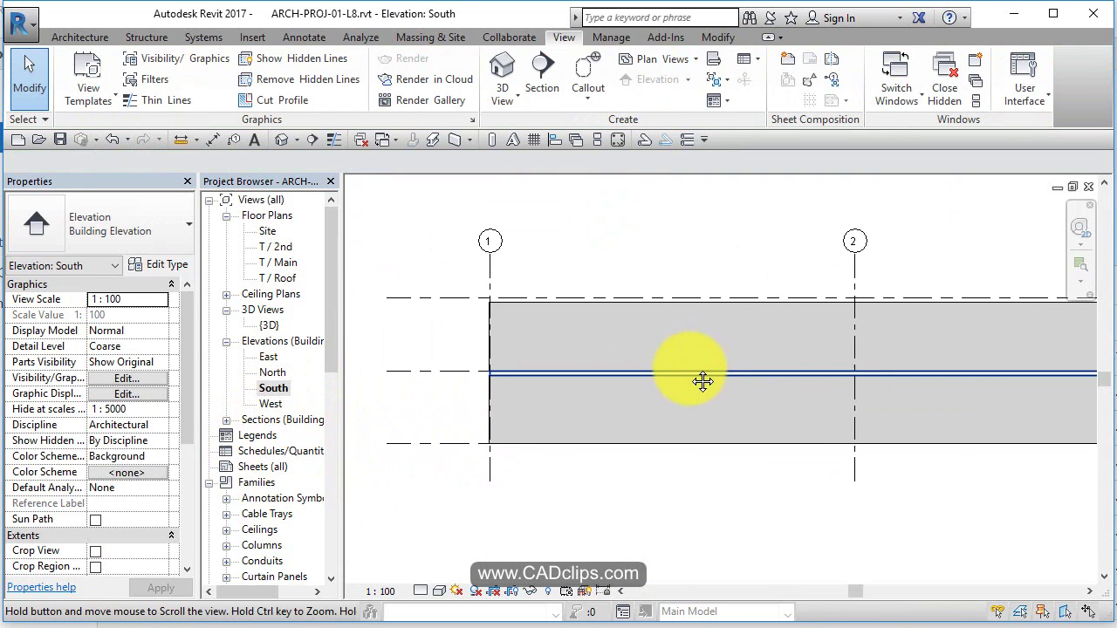
scroll(491, 379, "up", 3)
scroll(490, 403, "down", 3)
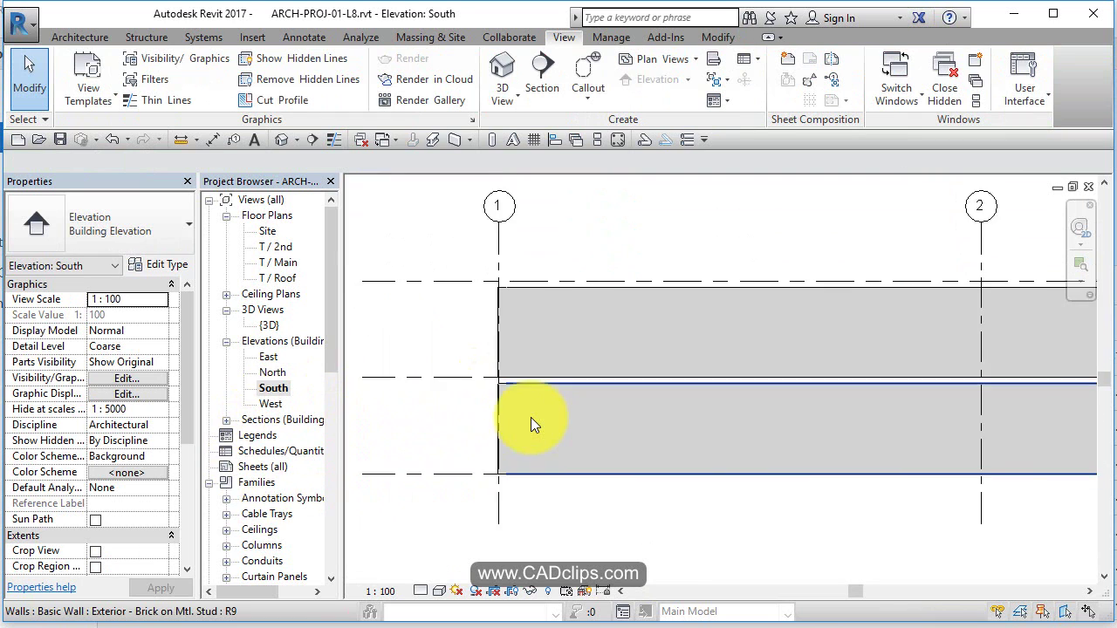
scroll(530, 424, "down", 2)
middle_click_drag(636, 442, 637, 424)
scroll(645, 437, "down", 1)
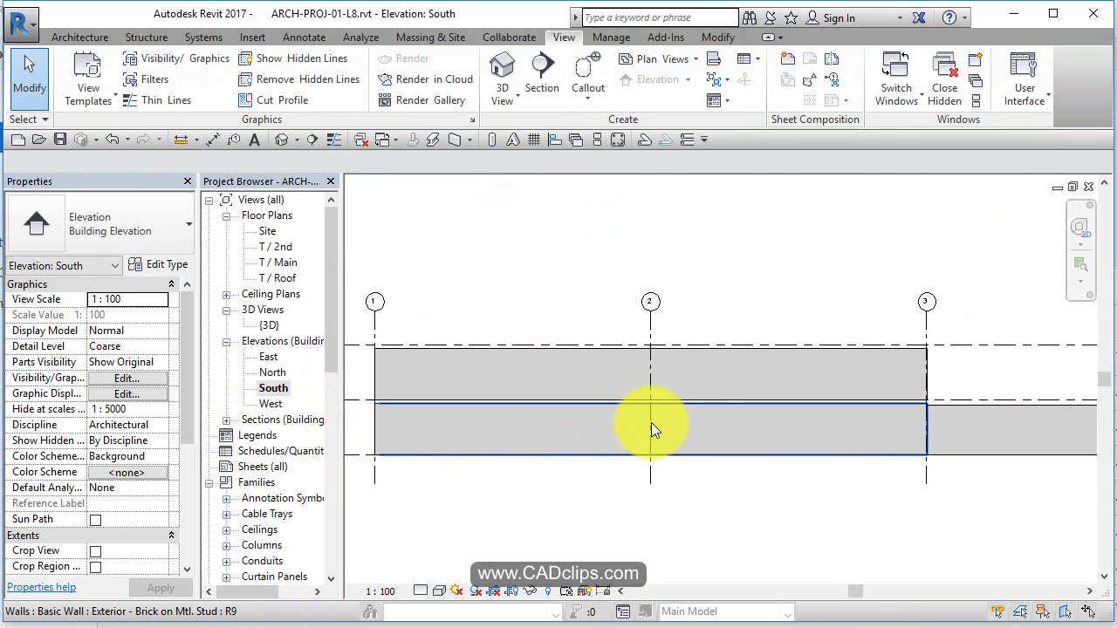
middle_click_drag(737, 428, 718, 439)
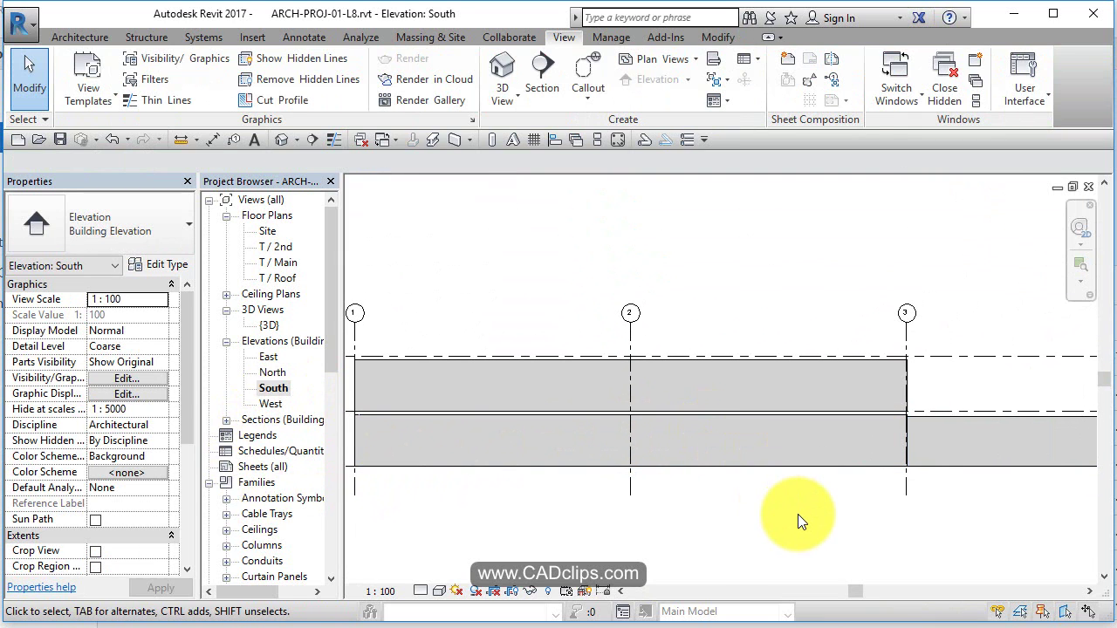
middle_click_drag(820, 433, 950, 474)
left_click(855, 424)
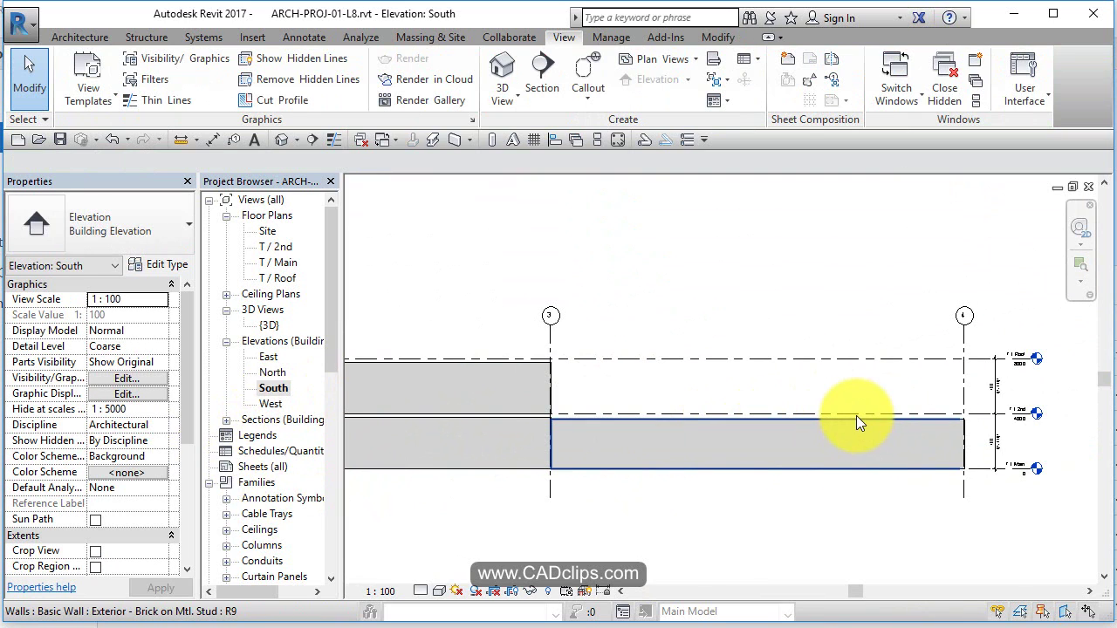
middle_click_drag(783, 489, 899, 472)
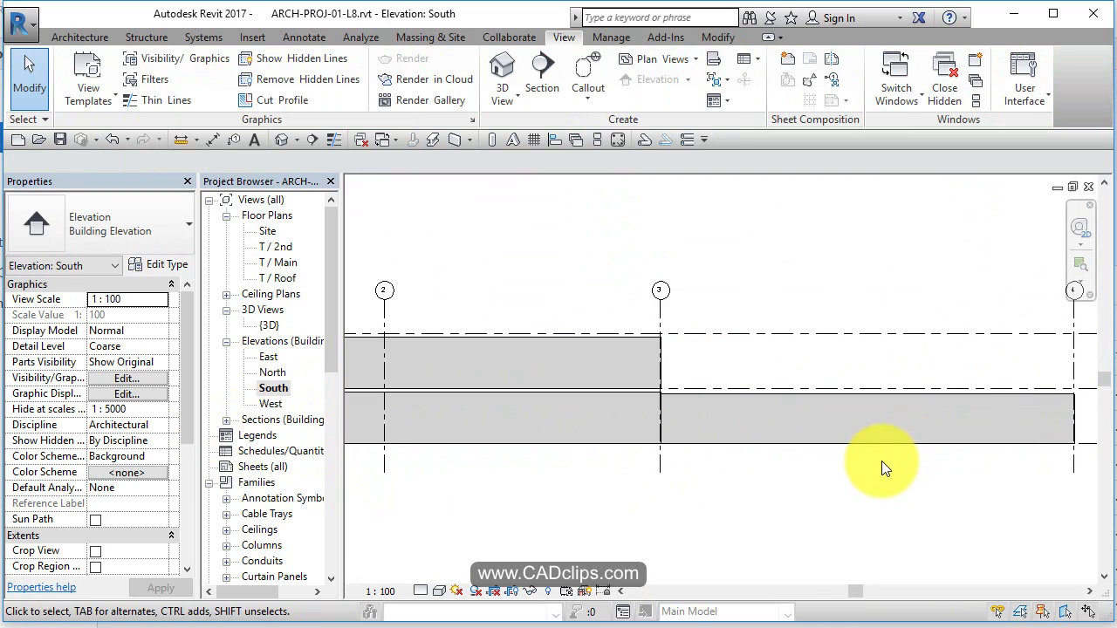
Inspect the floor slab edge between the upper and lower brick walls up close near grid 1
middle_click_drag(657, 481, 990, 450)
scroll(446, 373, "up", 2)
scroll(446, 376, "up", 4)
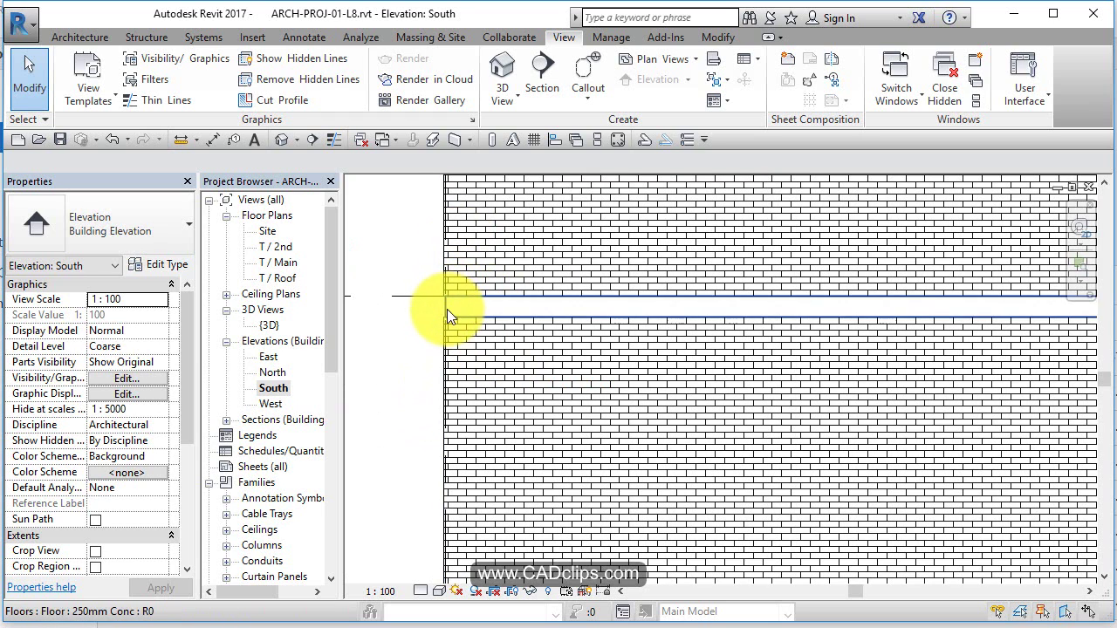
scroll(447, 311, "down", 1)
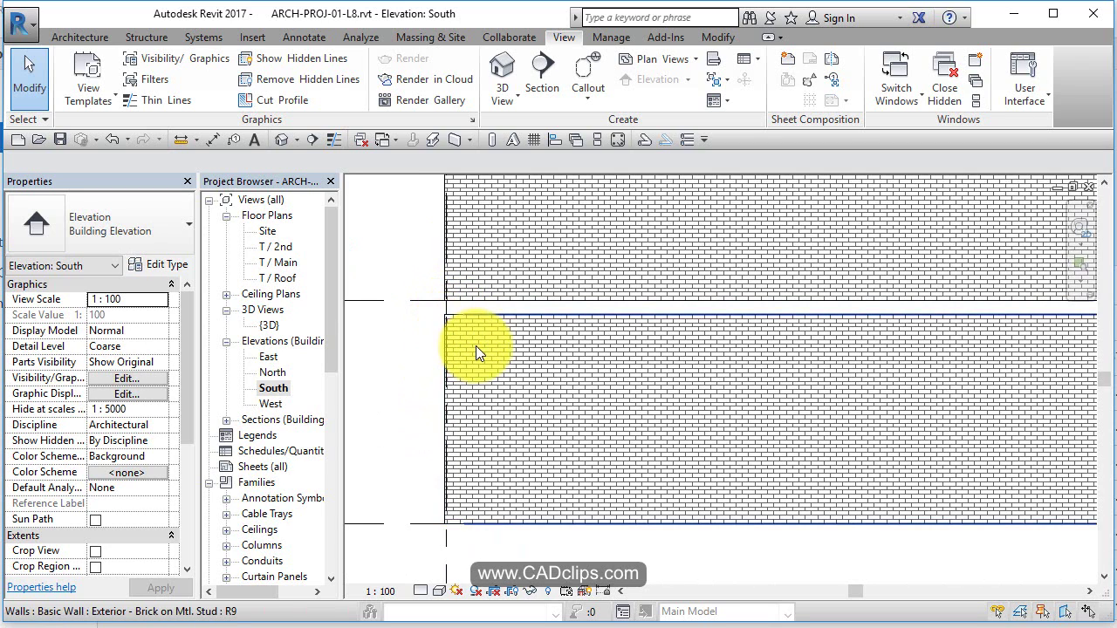
middle_click_drag(476, 346, 478, 389)
scroll(478, 388, "down", 2)
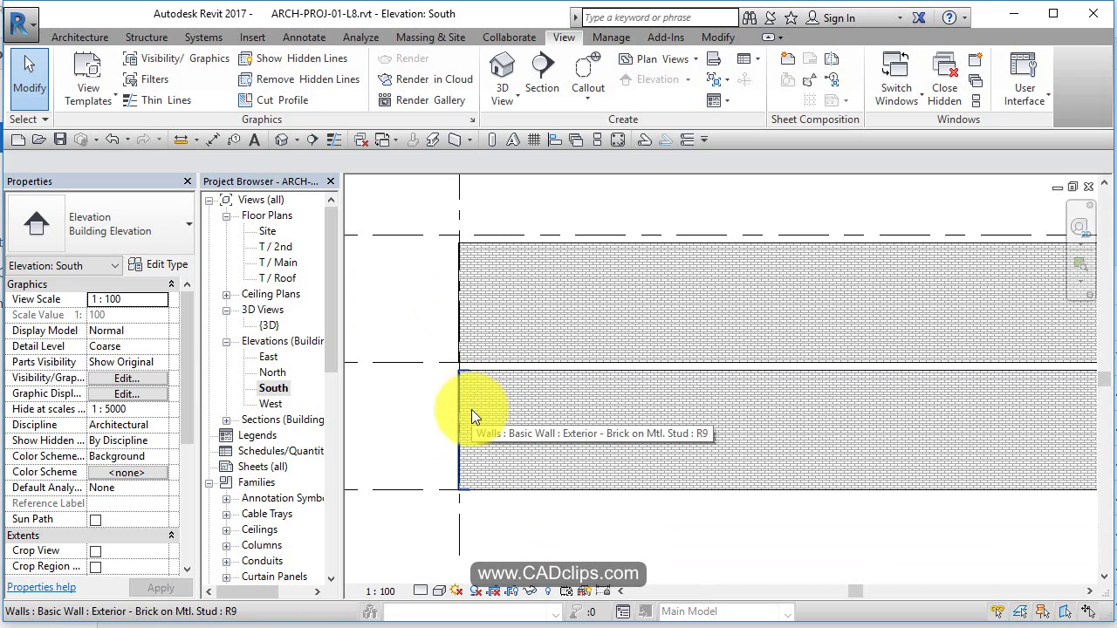
scroll(476, 410, "down", 1)
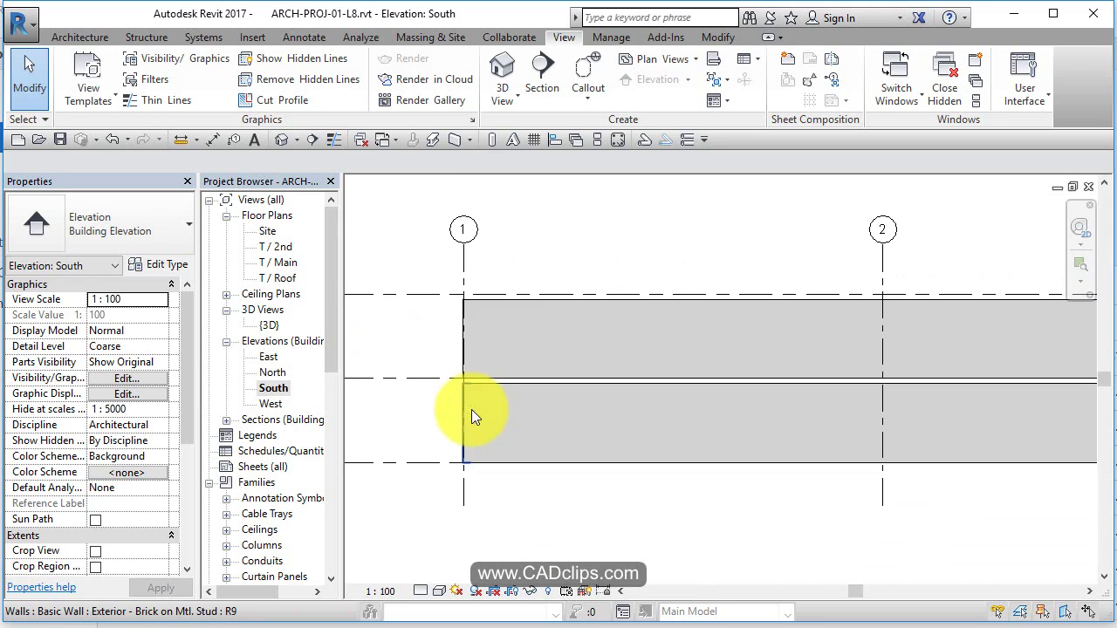
middle_click_drag(483, 412, 392, 429)
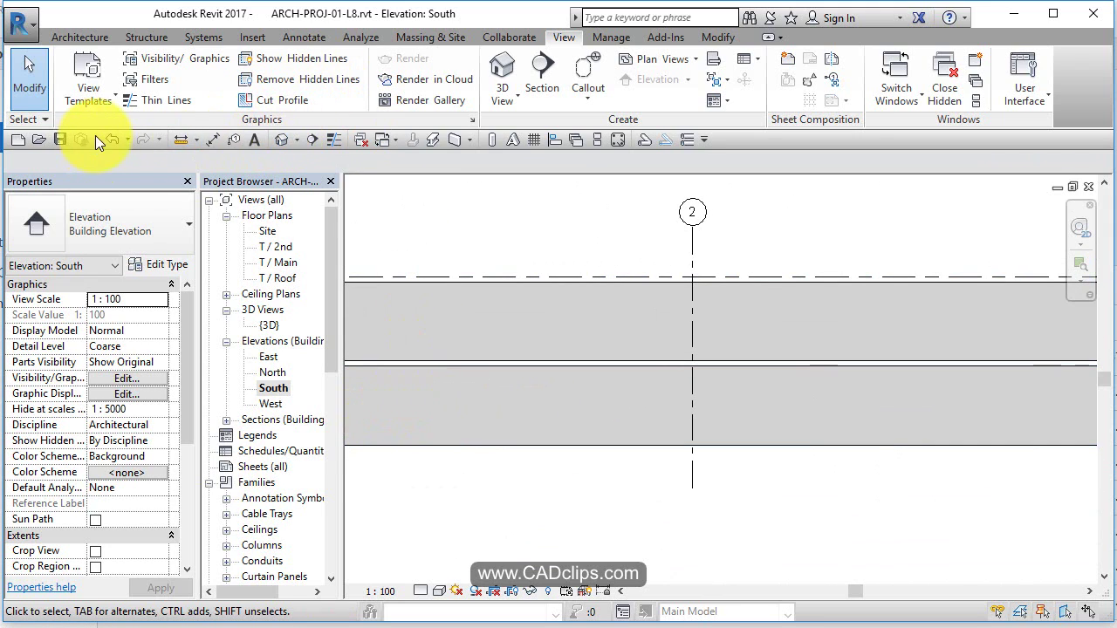
Delete the chain of four second-floor walls in the 3D view
left_click(281, 141)
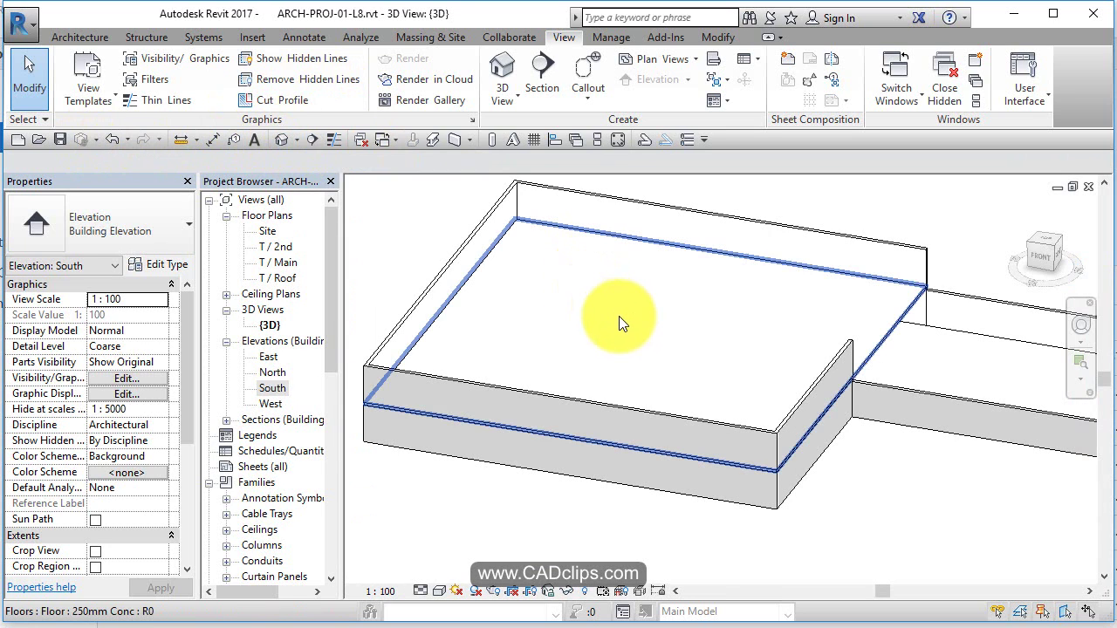
key("Tab")
left_click(772, 222)
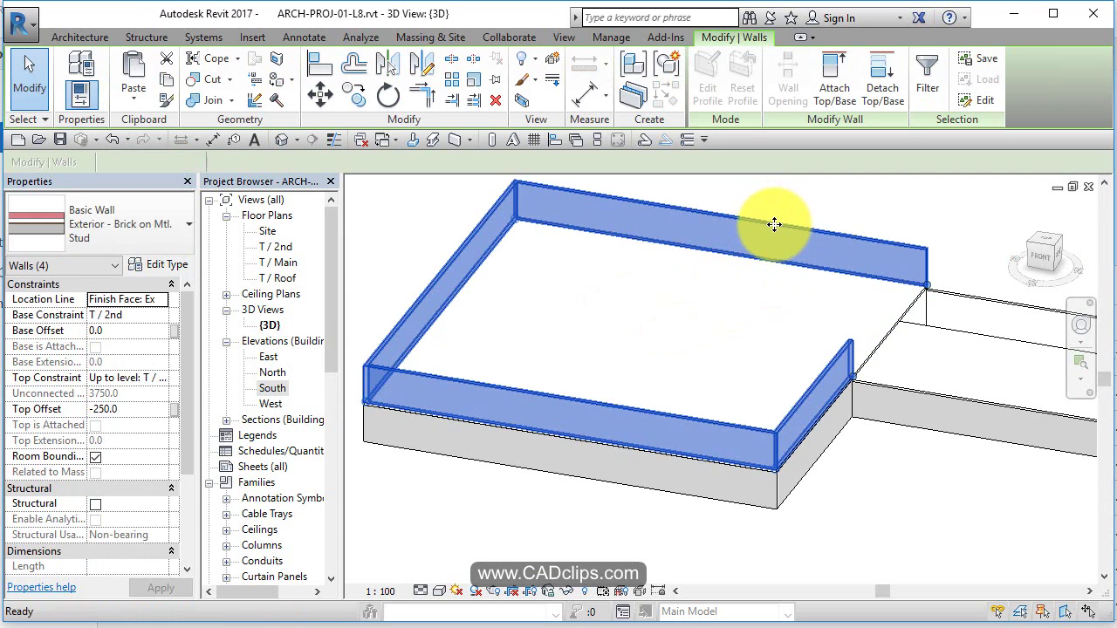
key("Escape")
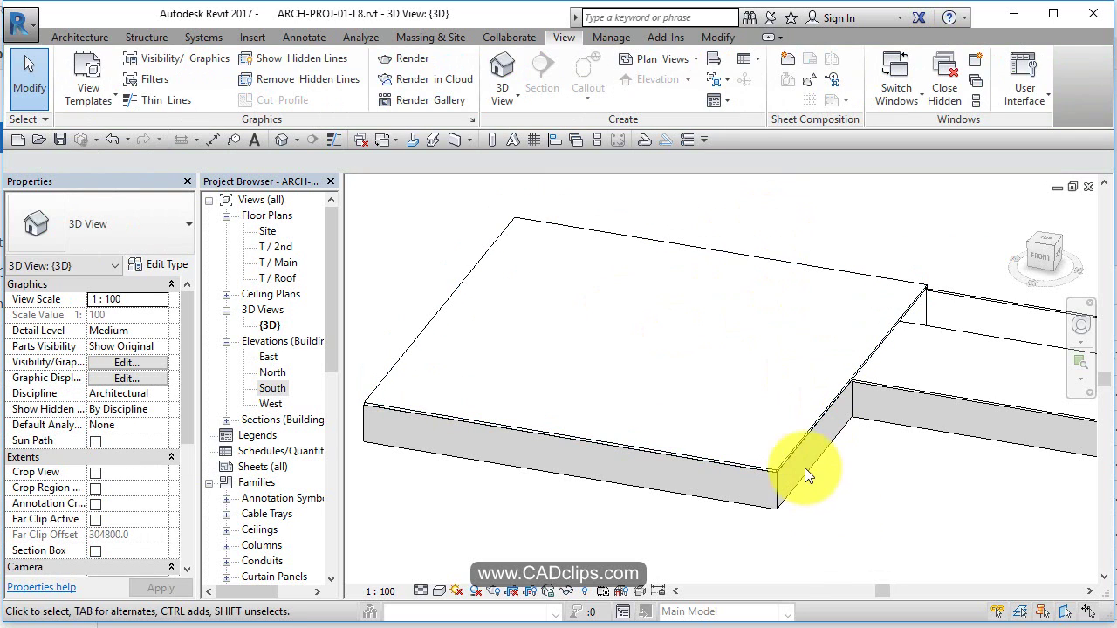
In the T / Main floor plan, align the outer sheathing face of the north brick-on-stud wall with grid A
double_click(279, 262)
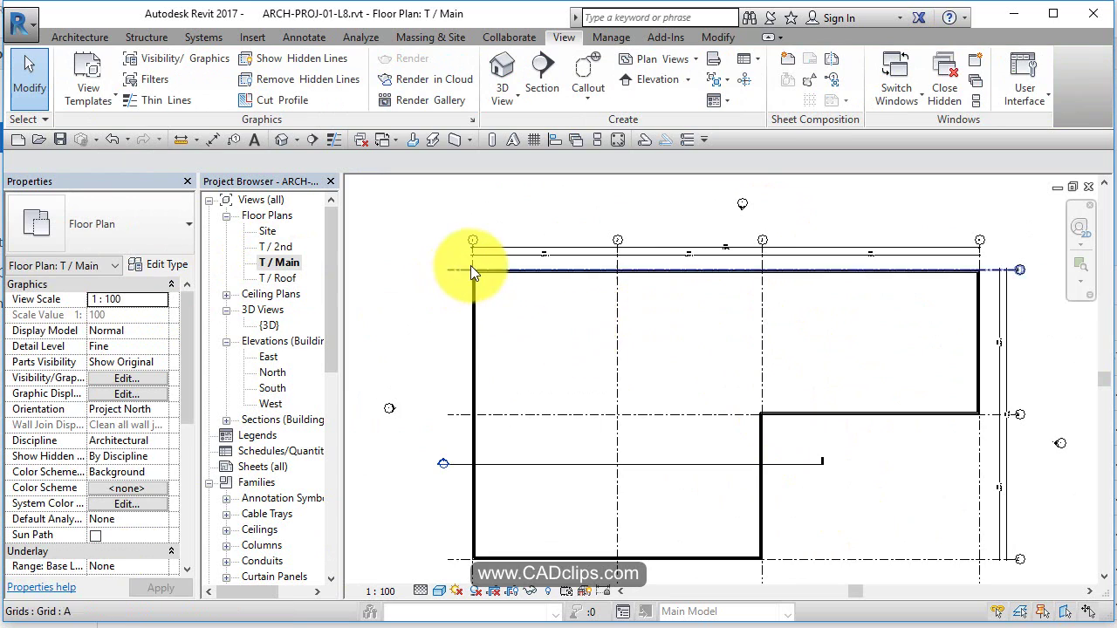
scroll(470, 266, "up", 5)
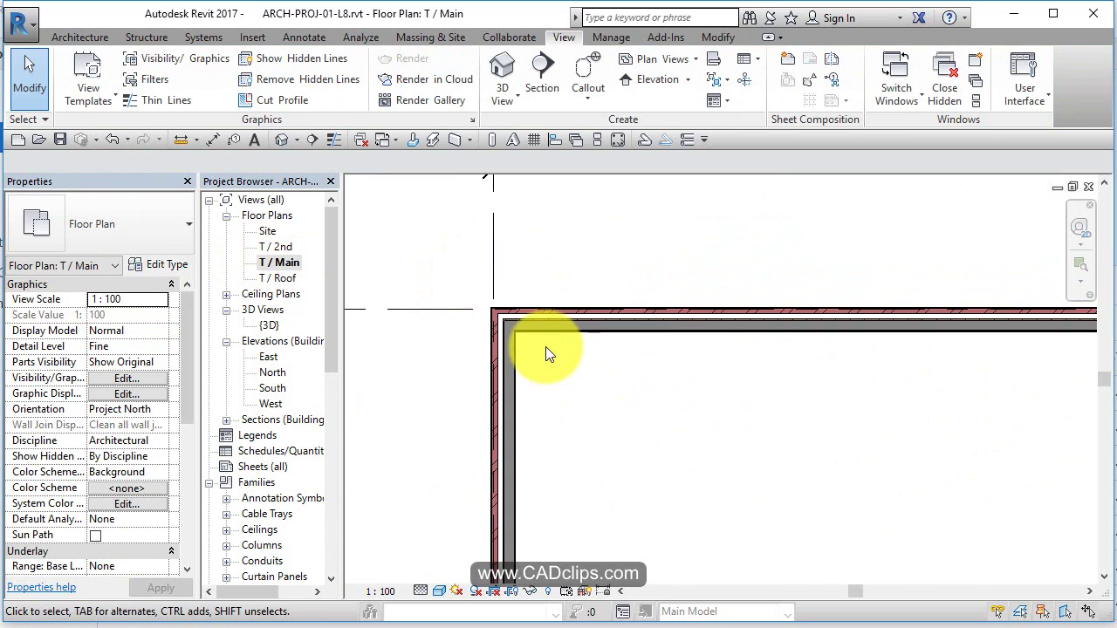
scroll(541, 347, "up", 3)
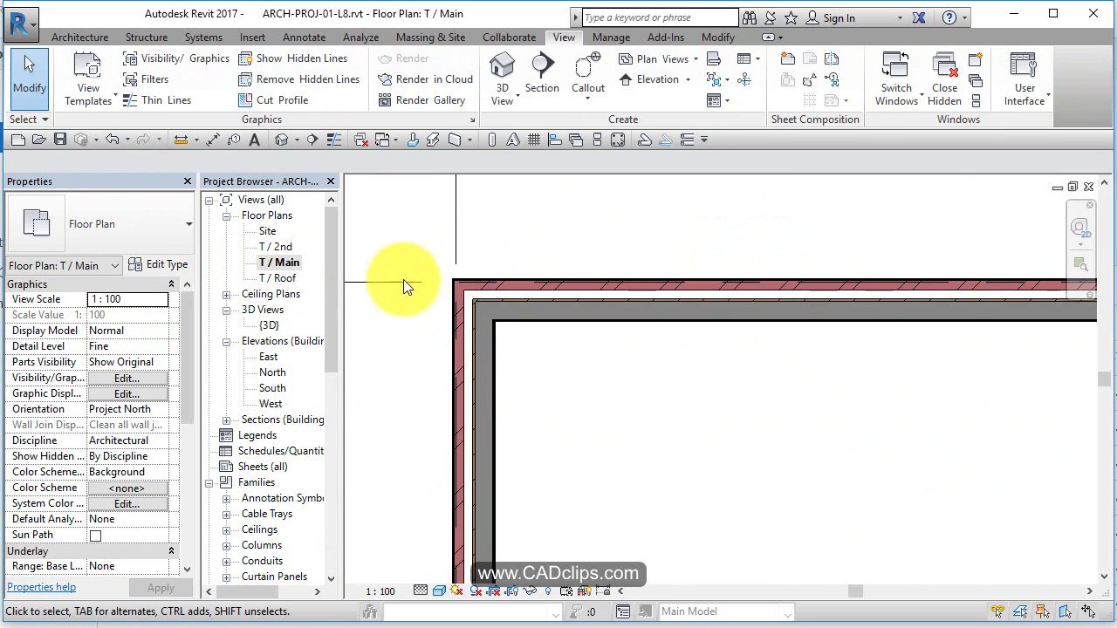
scroll(453, 245, "up", 2)
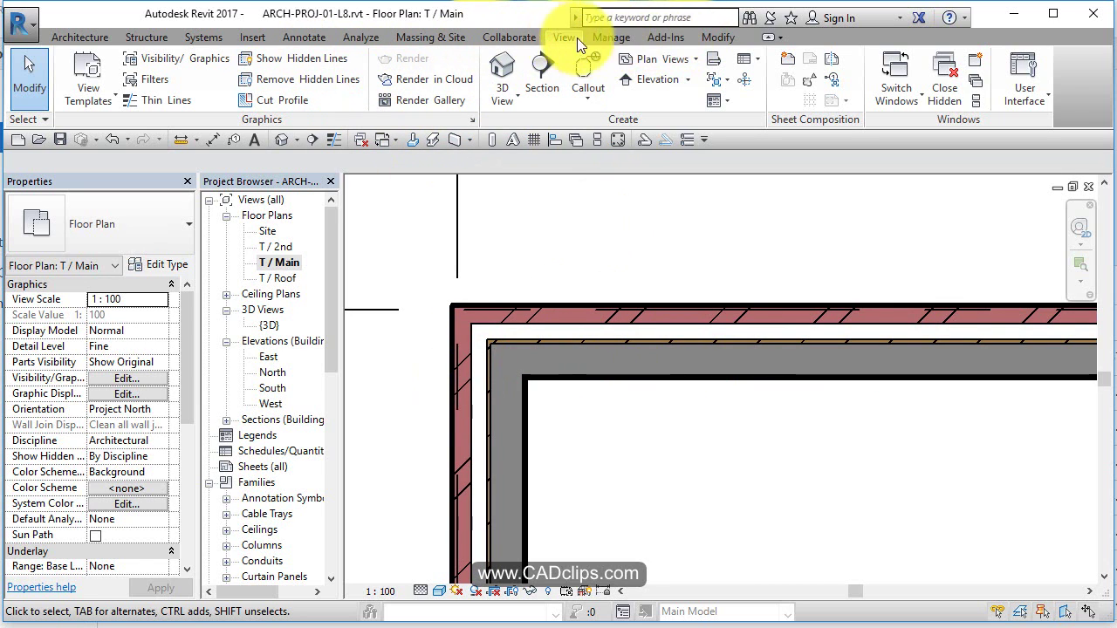
left_click(712, 36)
left_click(318, 75)
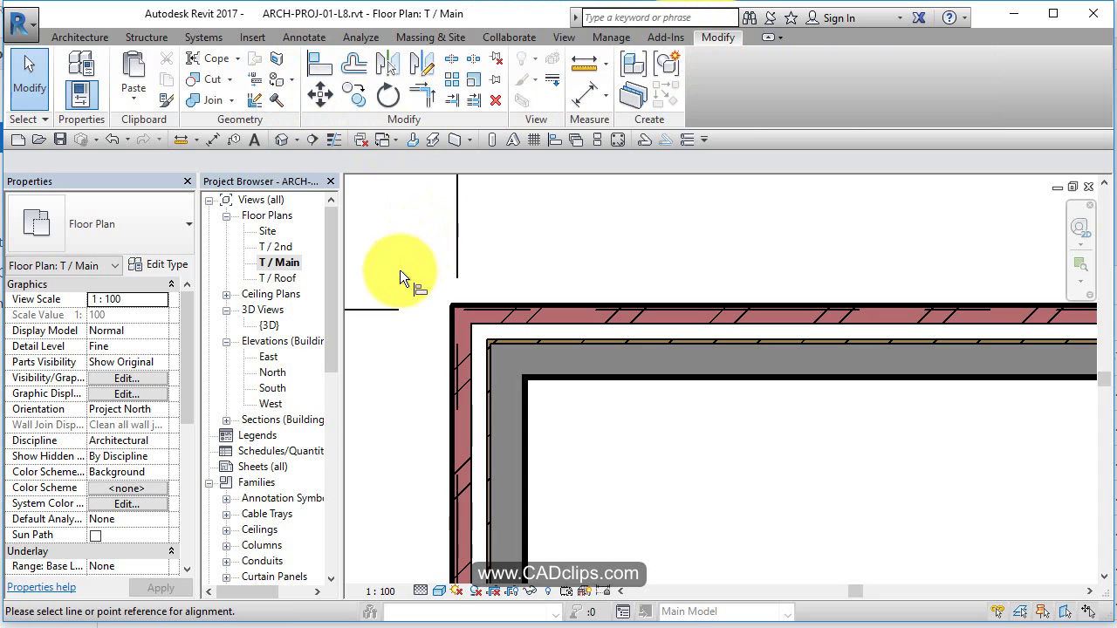
left_click(388, 312)
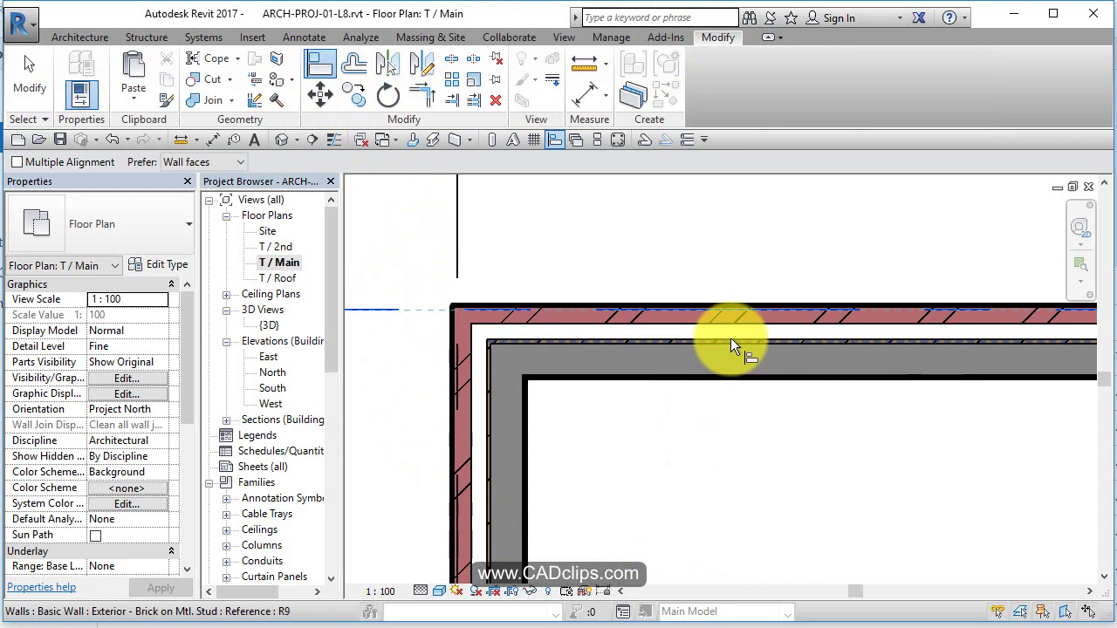
scroll(730, 338, "up", 4)
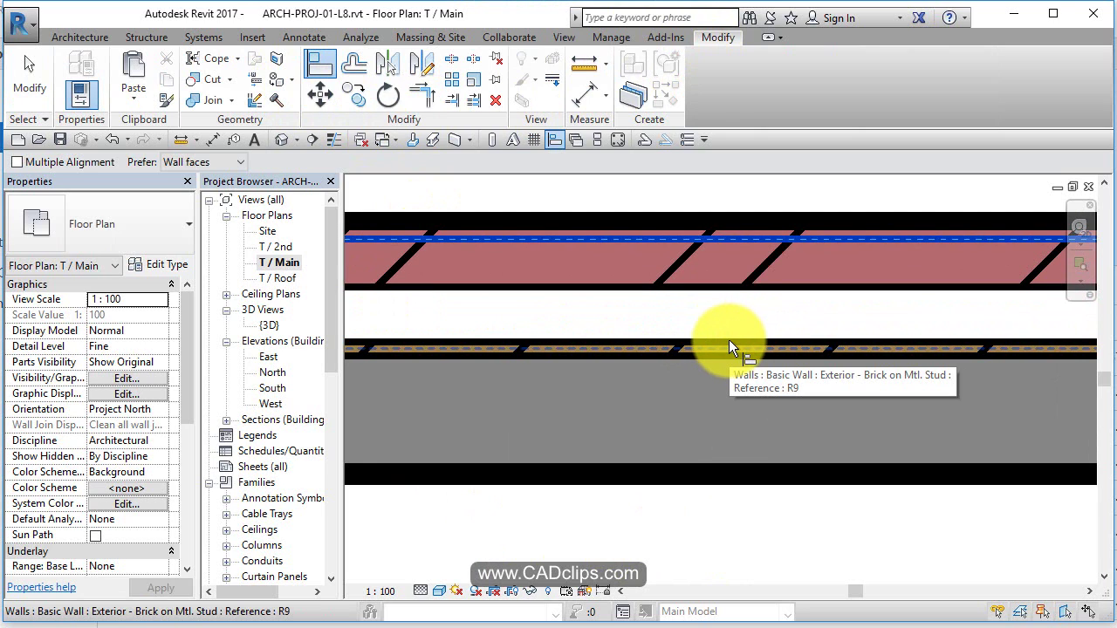
key("Tab")
left_click(728, 340)
Align the outer sheathing face of the west exterior wall with grid 1
scroll(704, 386, "down", 3)
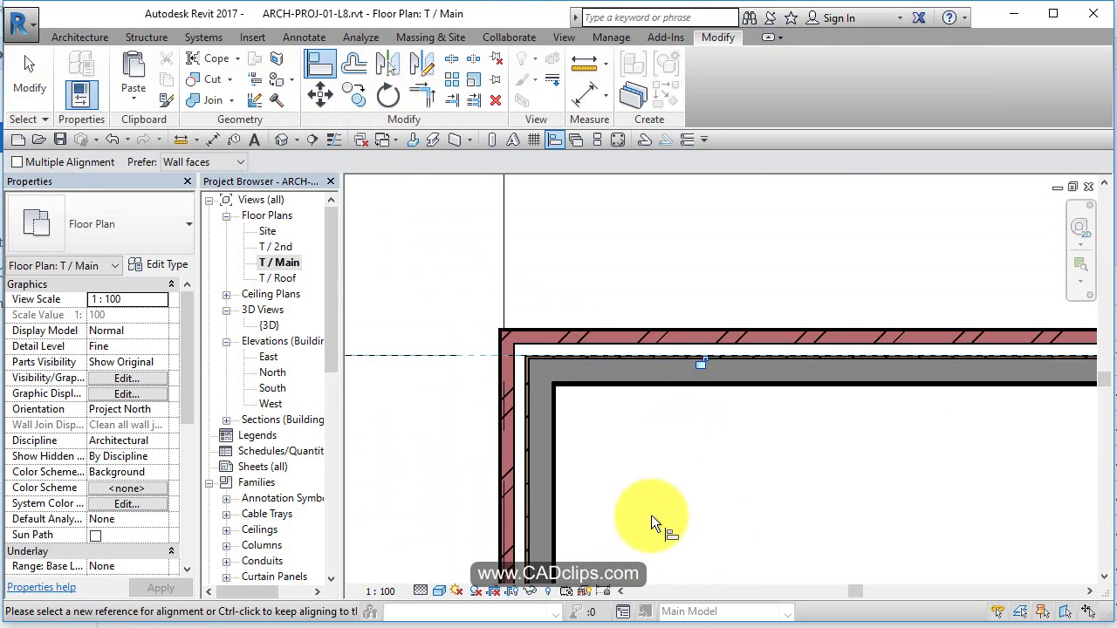
left_click(505, 205)
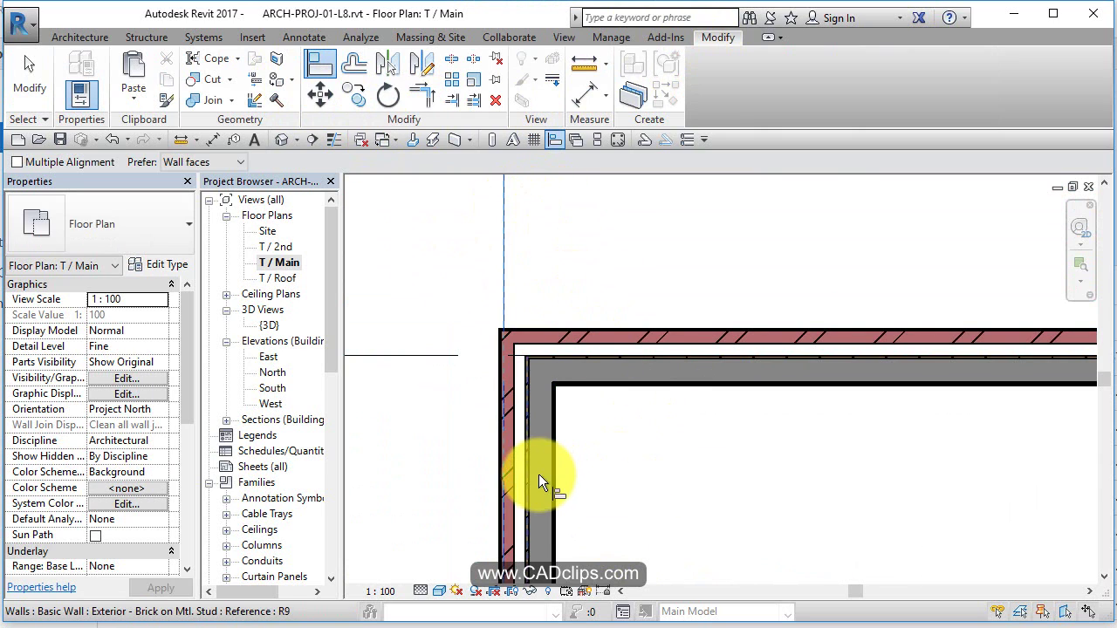
scroll(496, 451, "up", 5)
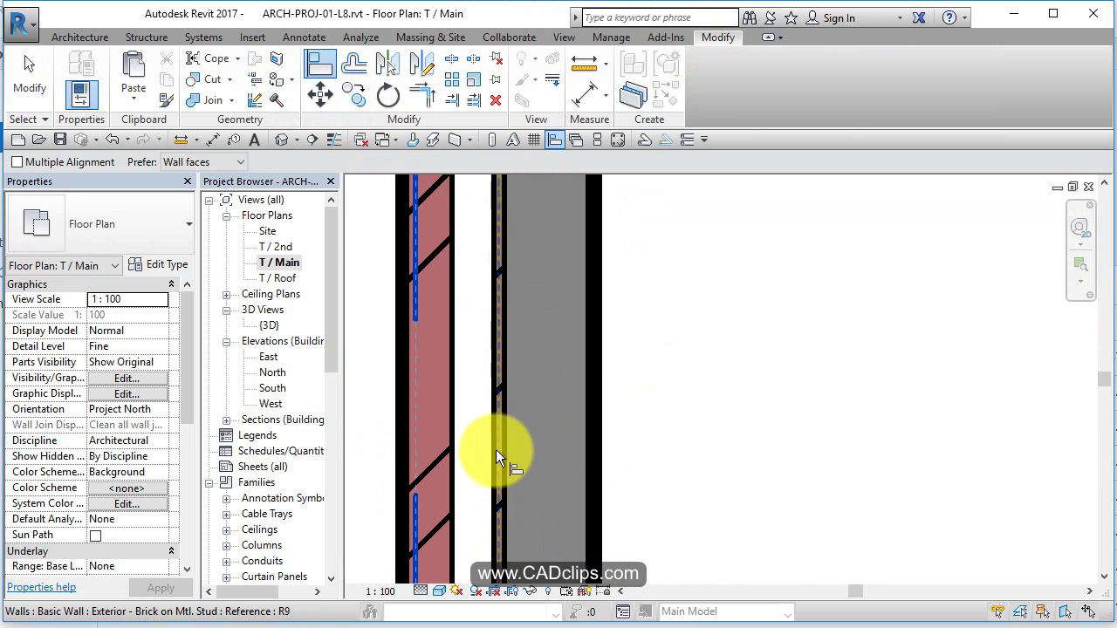
left_click(496, 450)
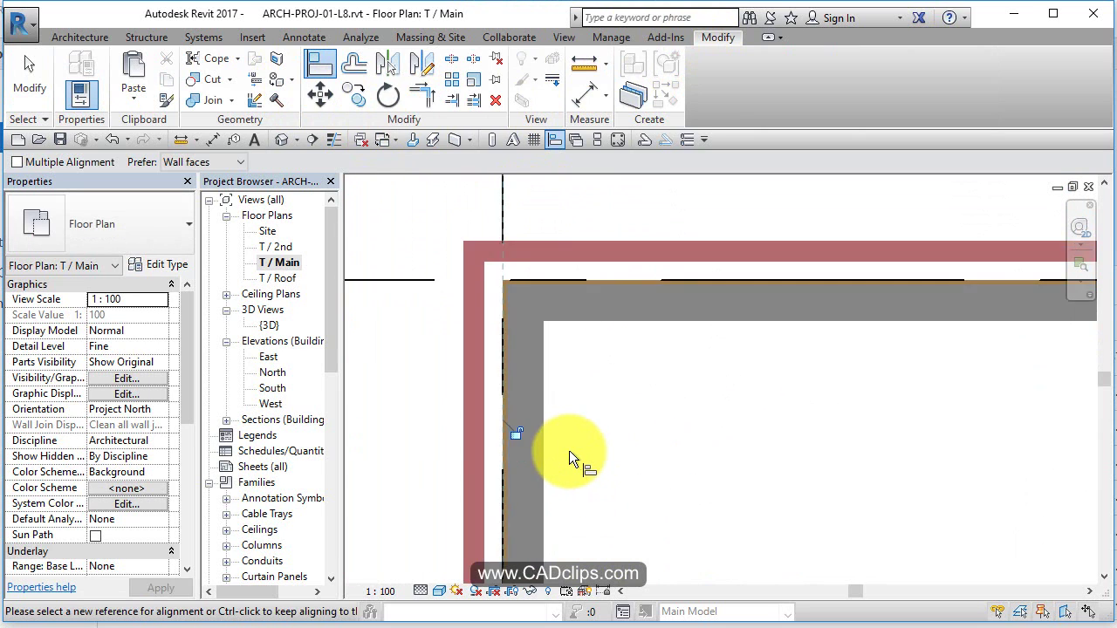
Align the outer sheathing face of the south exterior wall with grid C
scroll(569, 450, "down", 5)
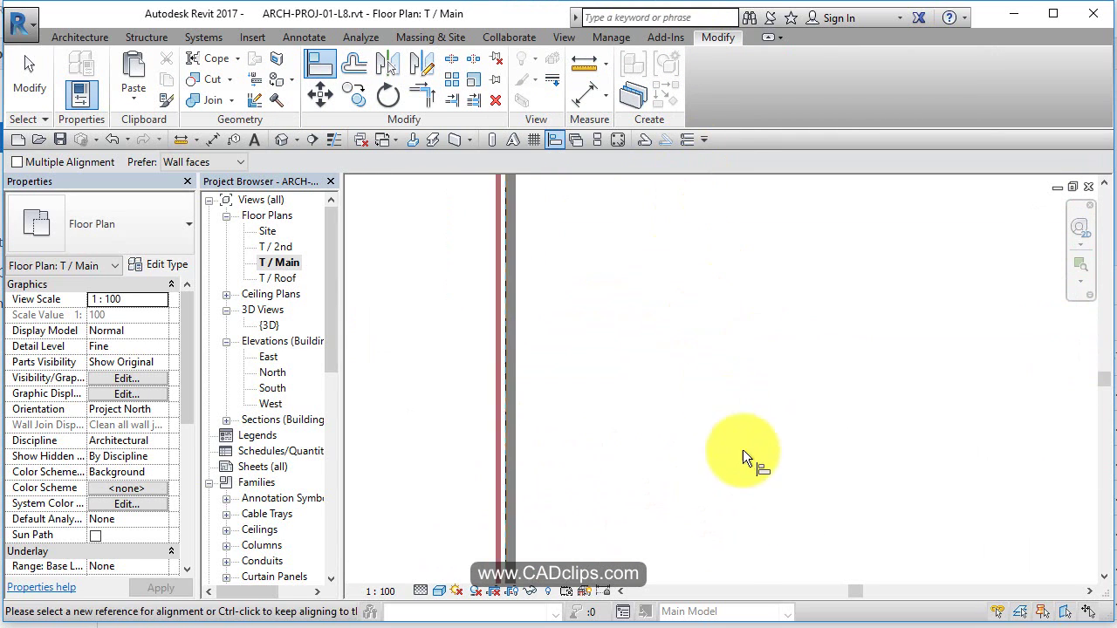
mouse_move(749, 478)
middle_mouse_down()
mouse_move(761, 375)
mouse_move(809, 449)
mouse_move(836, 466)
middle_mouse_up()
scroll(846, 437, "down", 2)
middle_click_drag(860, 407, 905, 444)
scroll(872, 428, "up", 3)
scroll(817, 447, "up", 4)
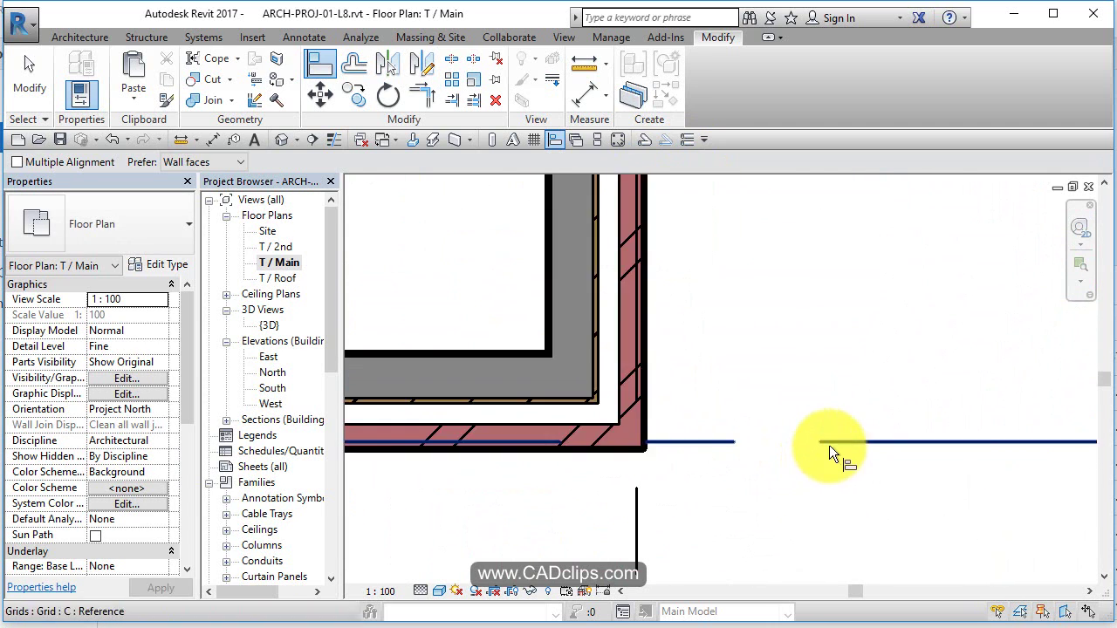
left_click(830, 444)
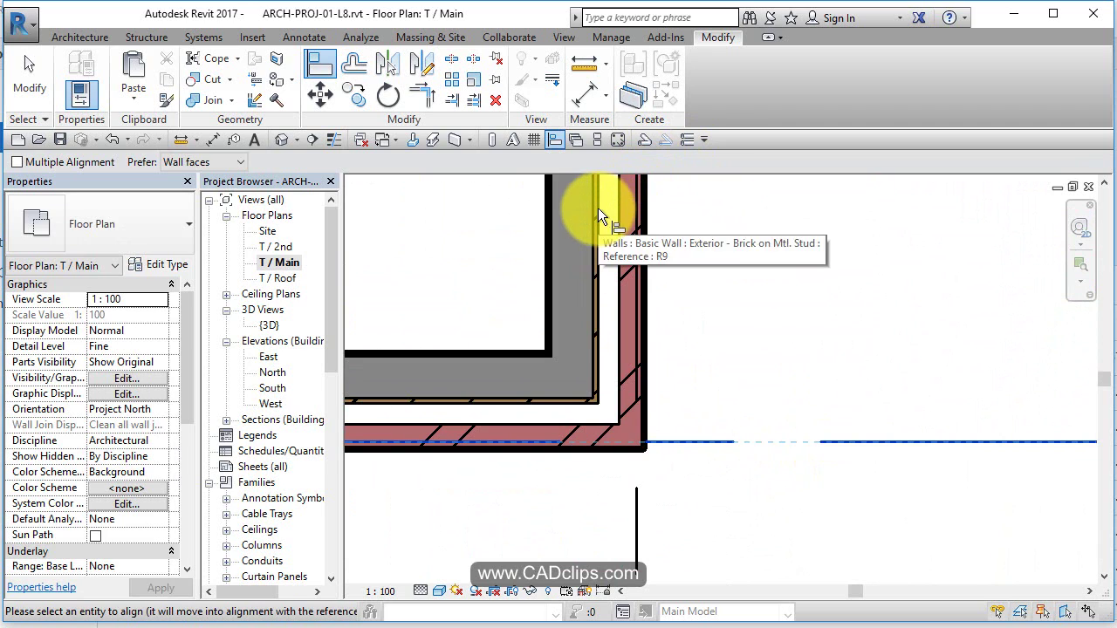
scroll(599, 209, "up", 3)
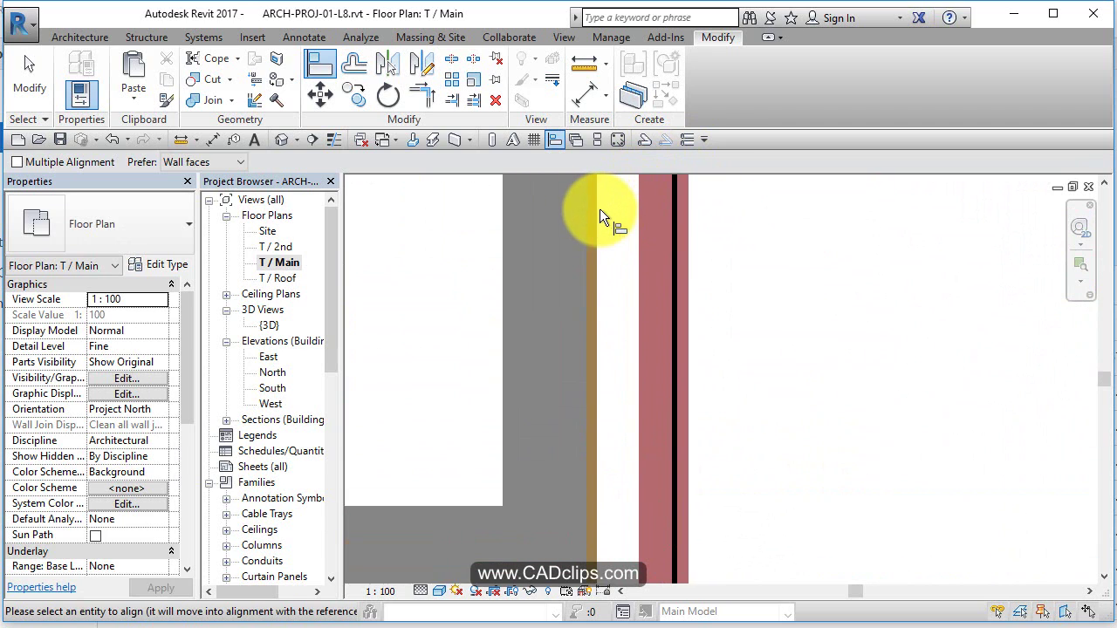
middle_click_drag(599, 209, 592, 281)
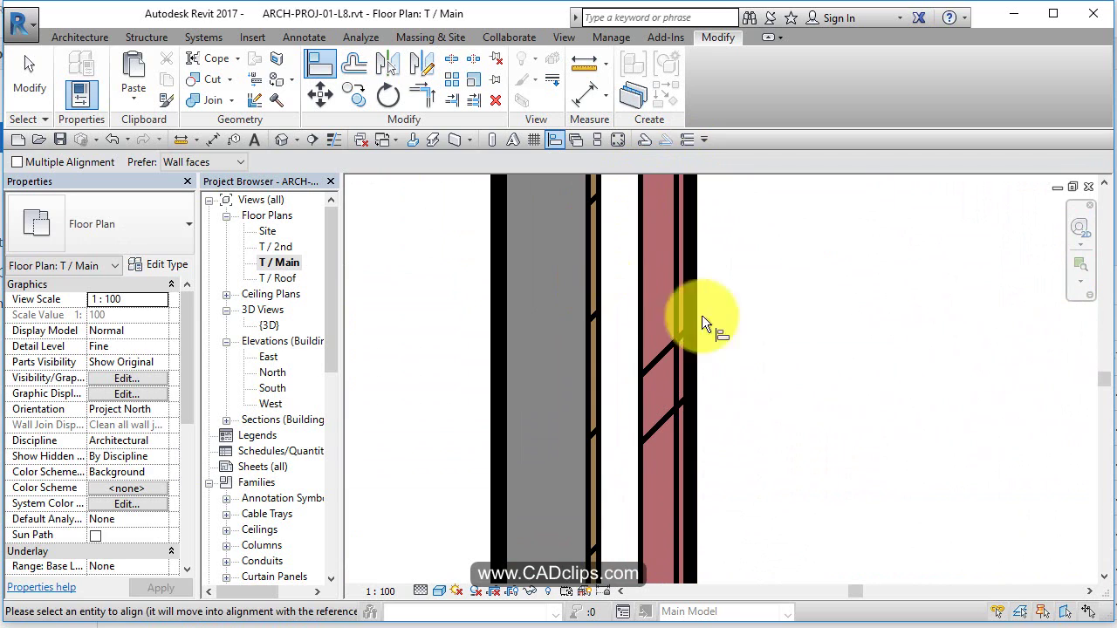
scroll(772, 323, "down", 1)
scroll(771, 323, "down", 2)
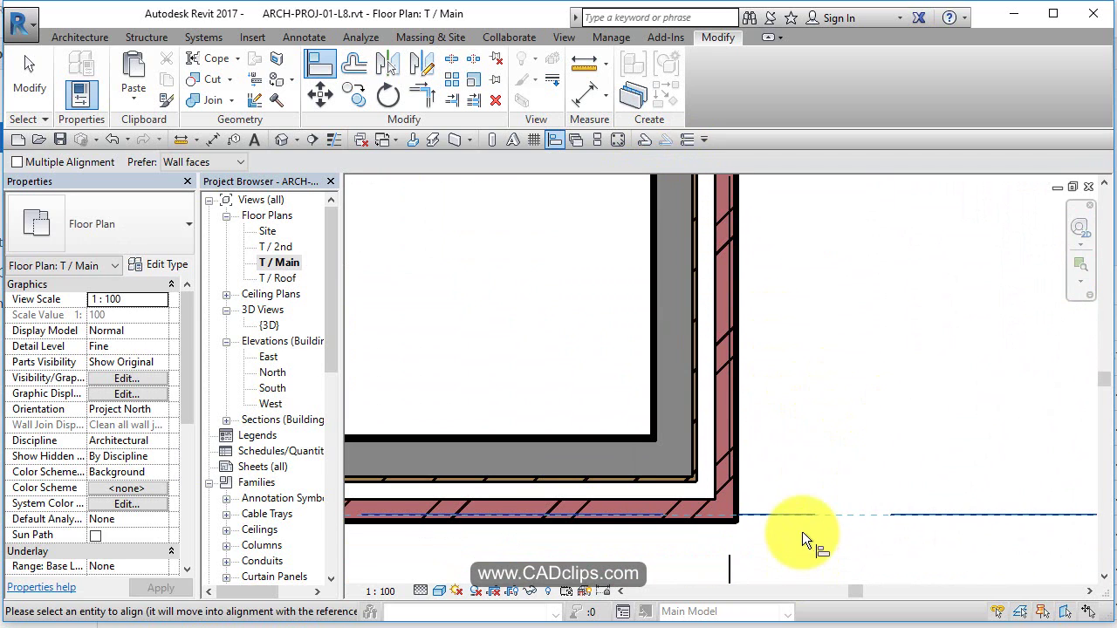
scroll(610, 482, "up", 3)
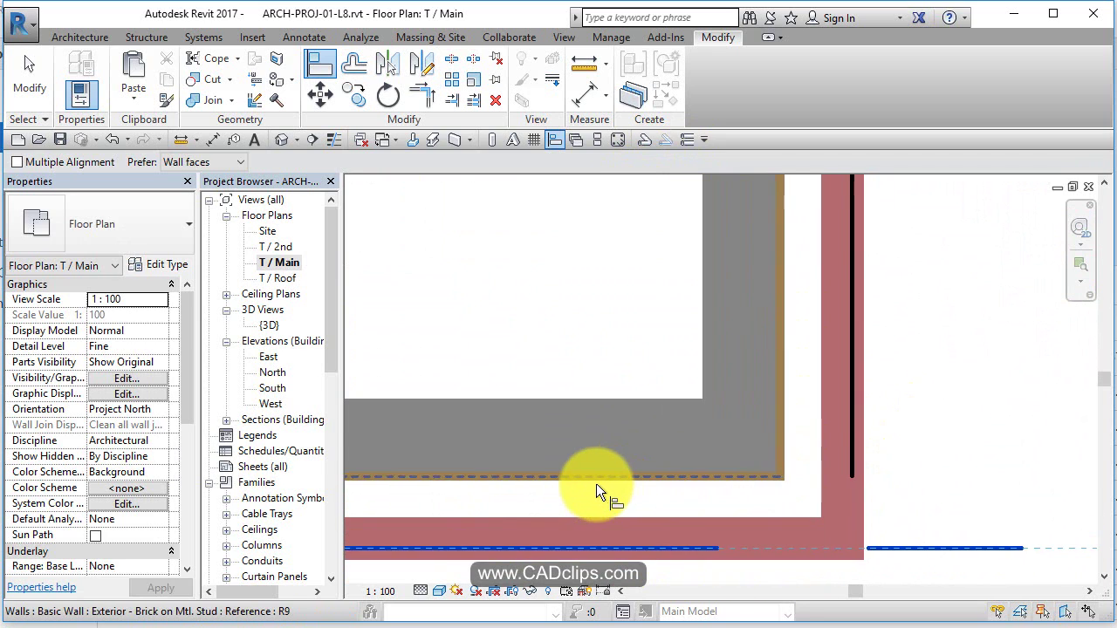
left_click(596, 484)
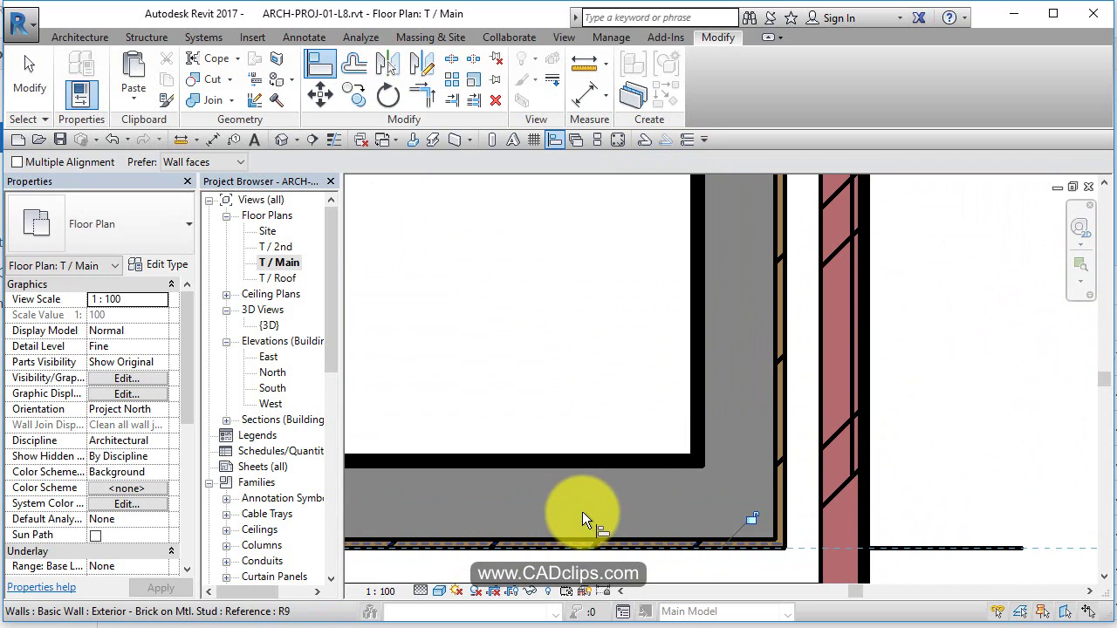
Align the outer sheathing face of the short east-facing wall between grids B and C with grid 3
scroll(582, 511, "down", 2)
left_click(696, 574)
scroll(667, 240, "up", 4)
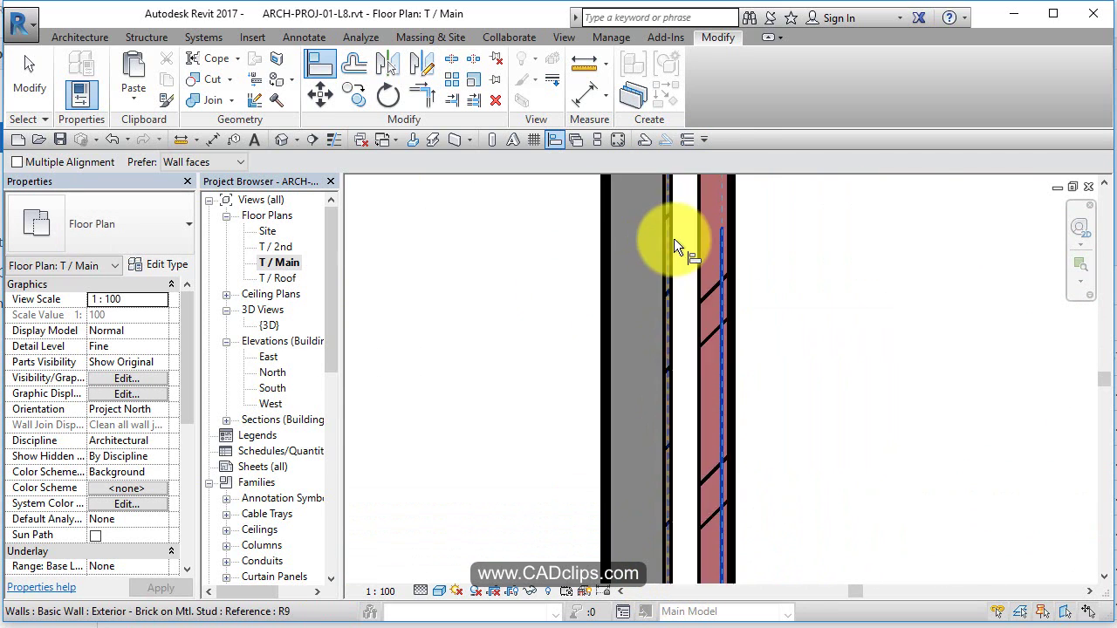
left_click(669, 238)
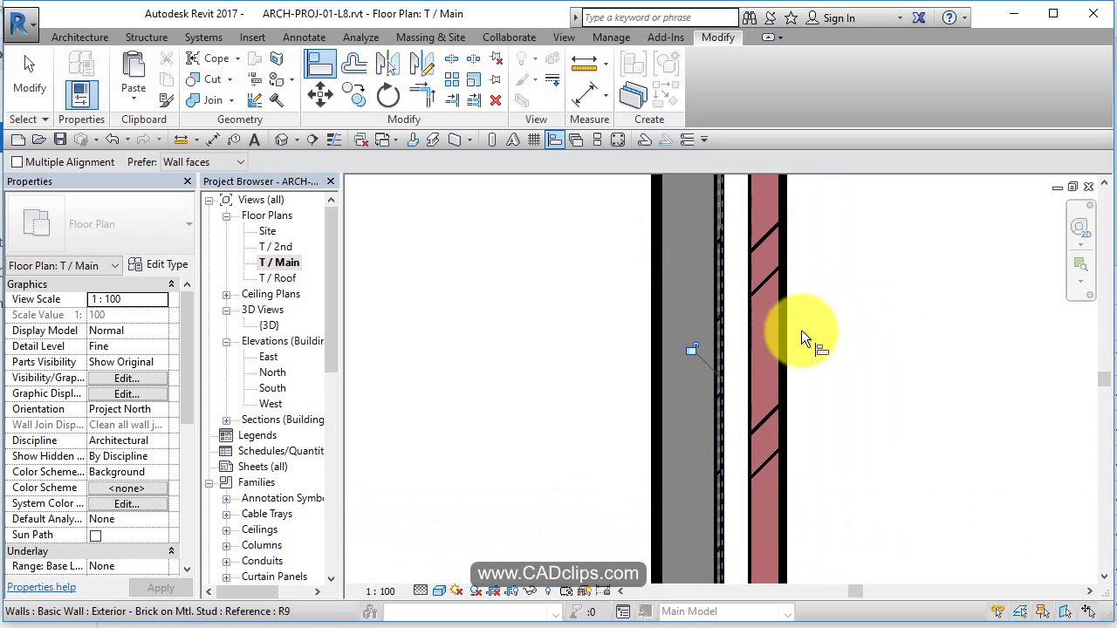
Align the outer sheathing face of the east wing's south wall with grid B
scroll(836, 350, "down", 3)
scroll(836, 349, "down", 2)
middle_click_drag(843, 355, 678, 541)
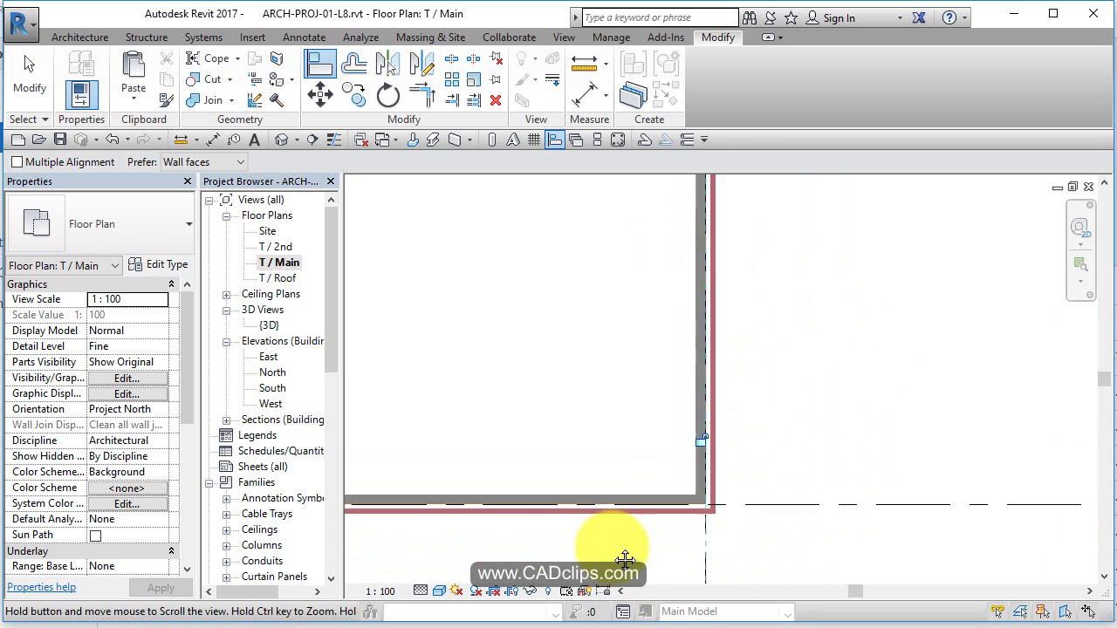
middle_click_drag(730, 451, 797, 393)
scroll(717, 377, "up", 5)
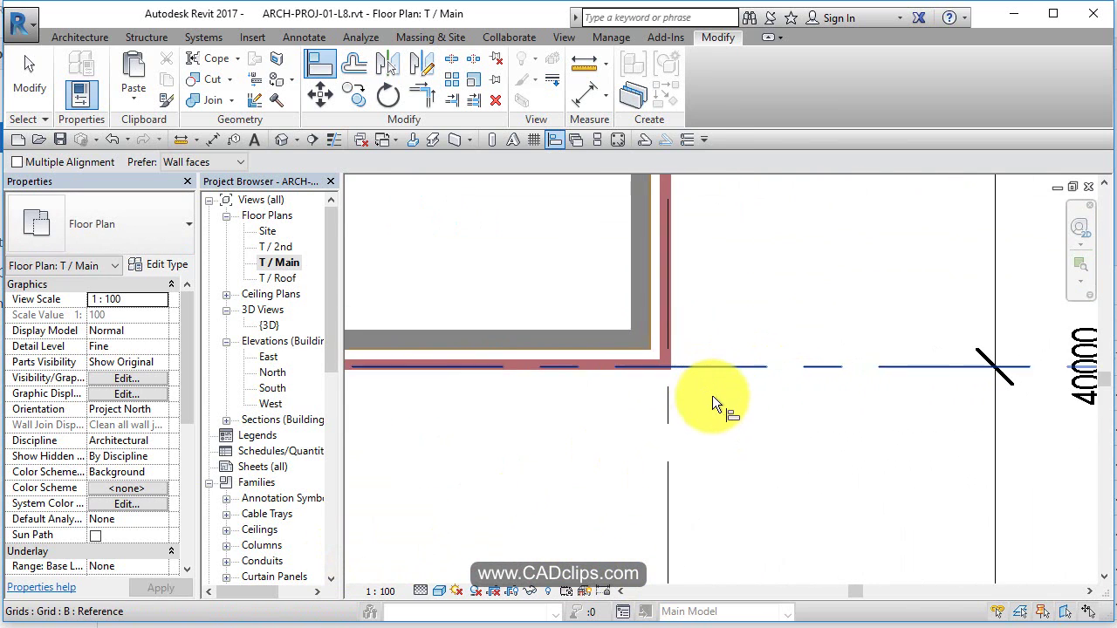
left_click(721, 363)
scroll(494, 366, "up", 2)
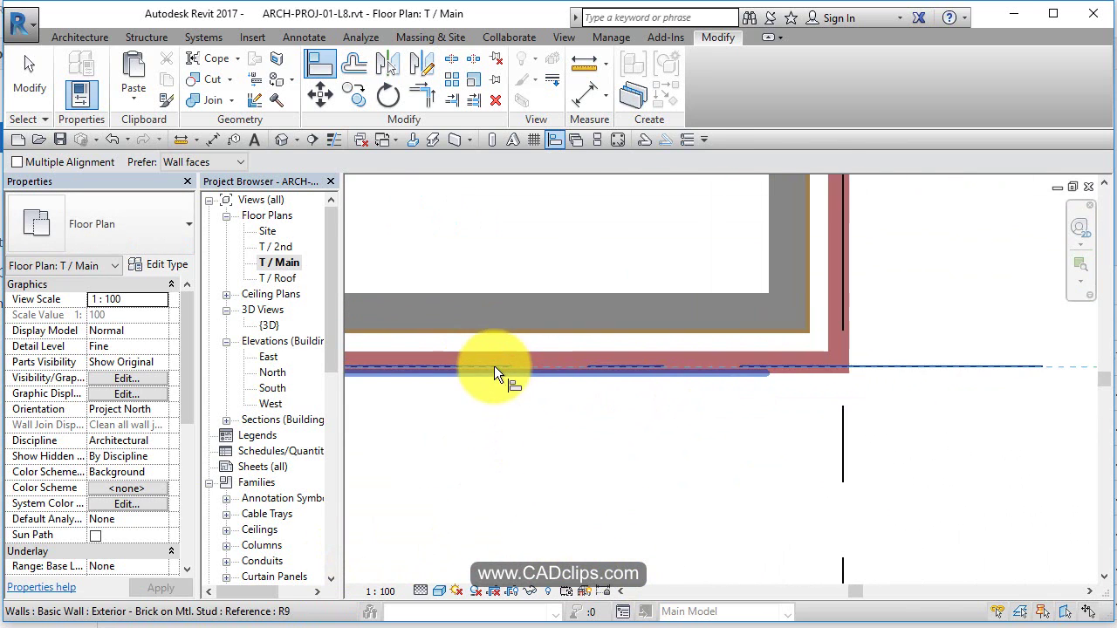
scroll(512, 333, "up", 1)
left_click(512, 334)
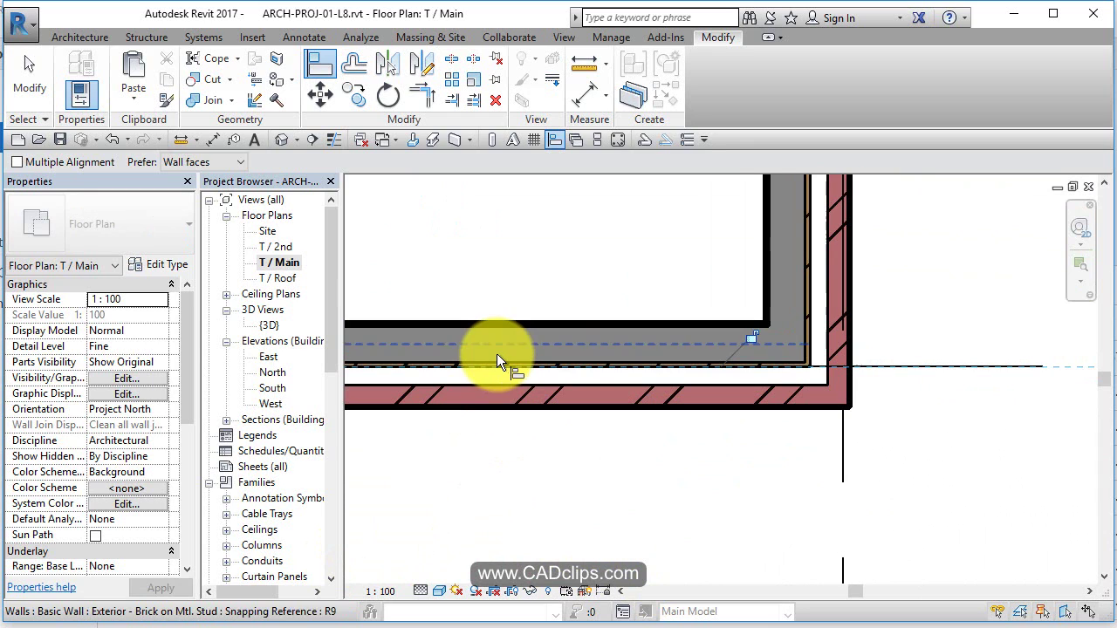
Align the outer sheathing face of the east wing's end wall with grid 4
scroll(752, 400, "down", 3)
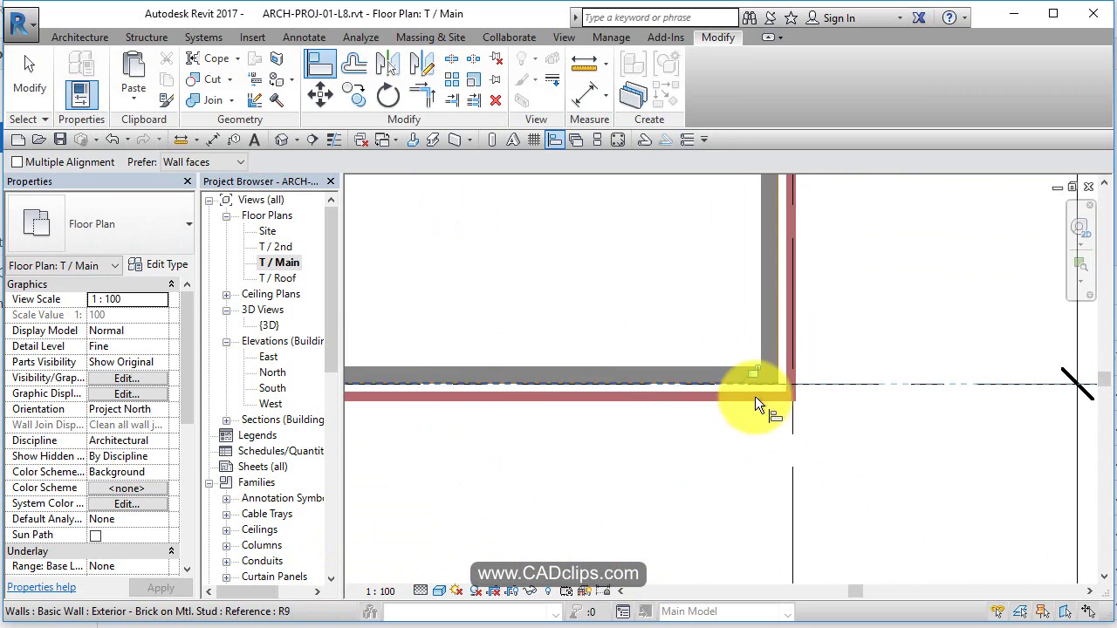
left_click(796, 426)
scroll(783, 341, "up", 3)
scroll(772, 318, "up", 2)
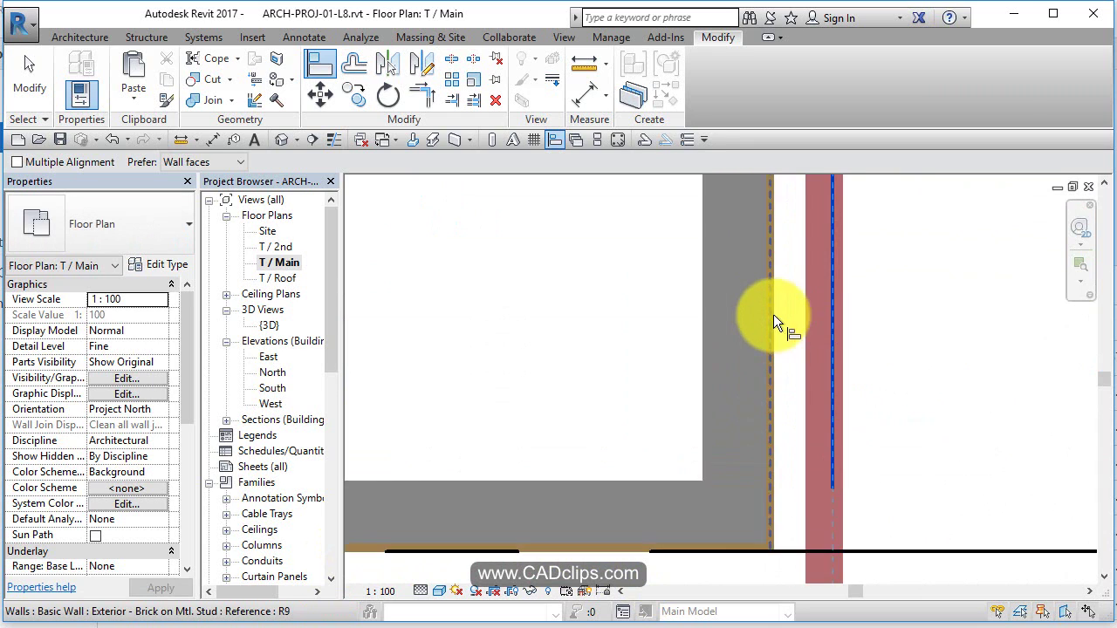
scroll(772, 315, "down", 4)
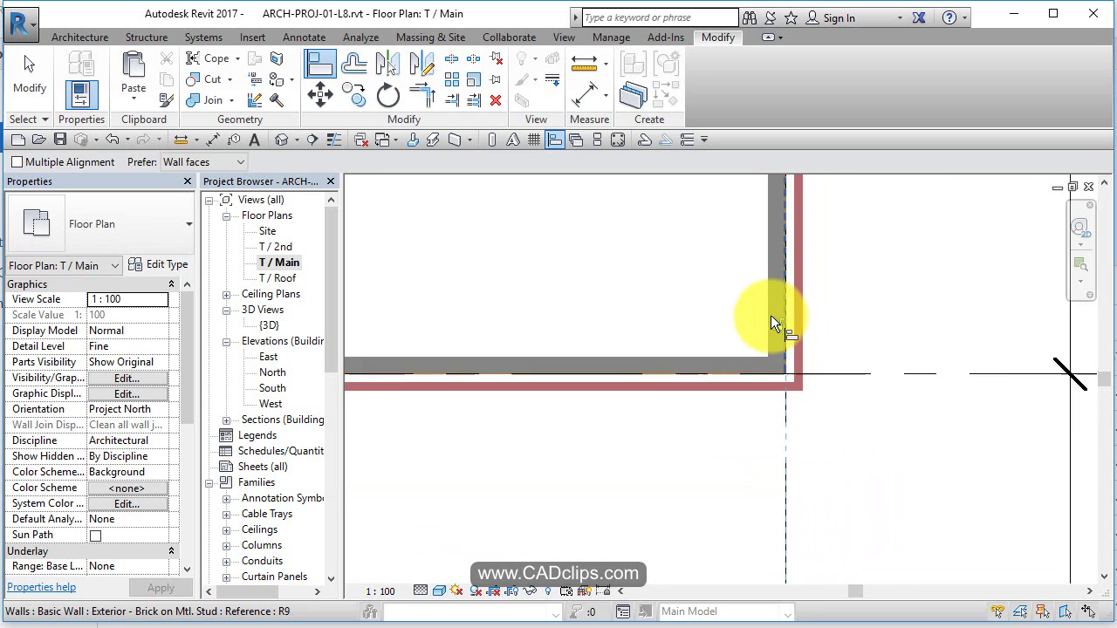
Align the outer sheathing face of the north wall near the grid 4 corner with grid A
scroll(806, 599, "down", 3)
scroll(818, 404, "up", 4)
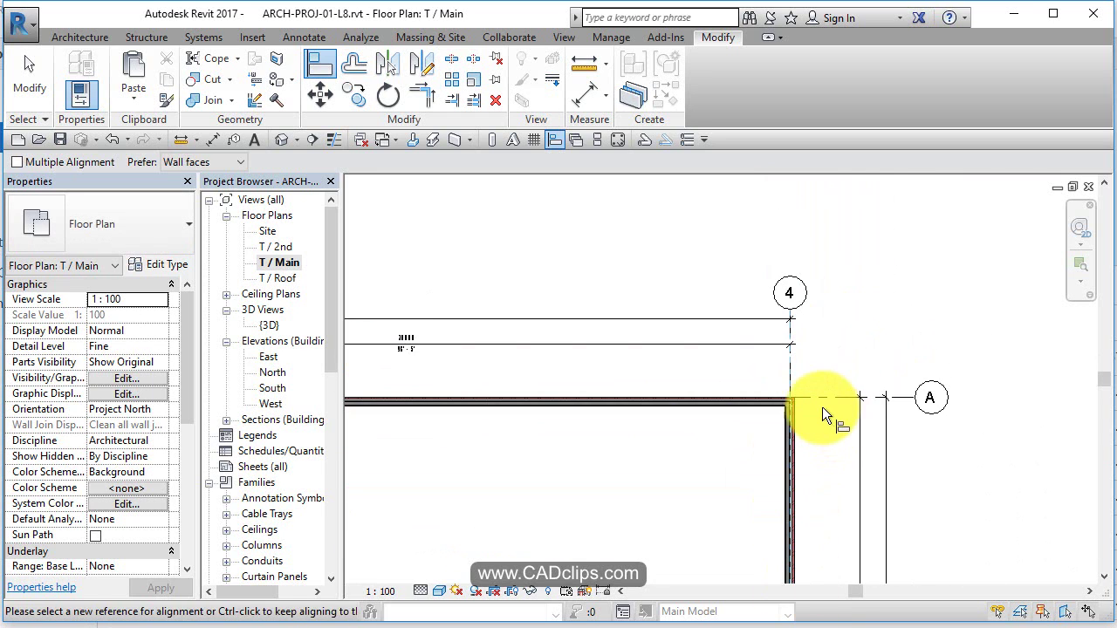
left_click(811, 395)
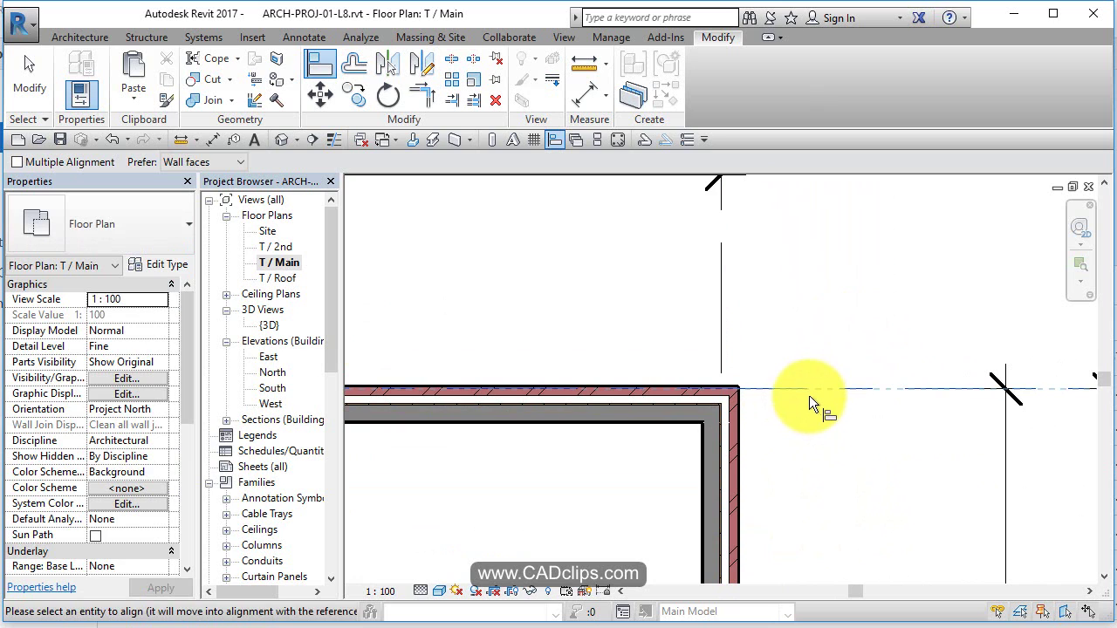
scroll(624, 426, "up", 4)
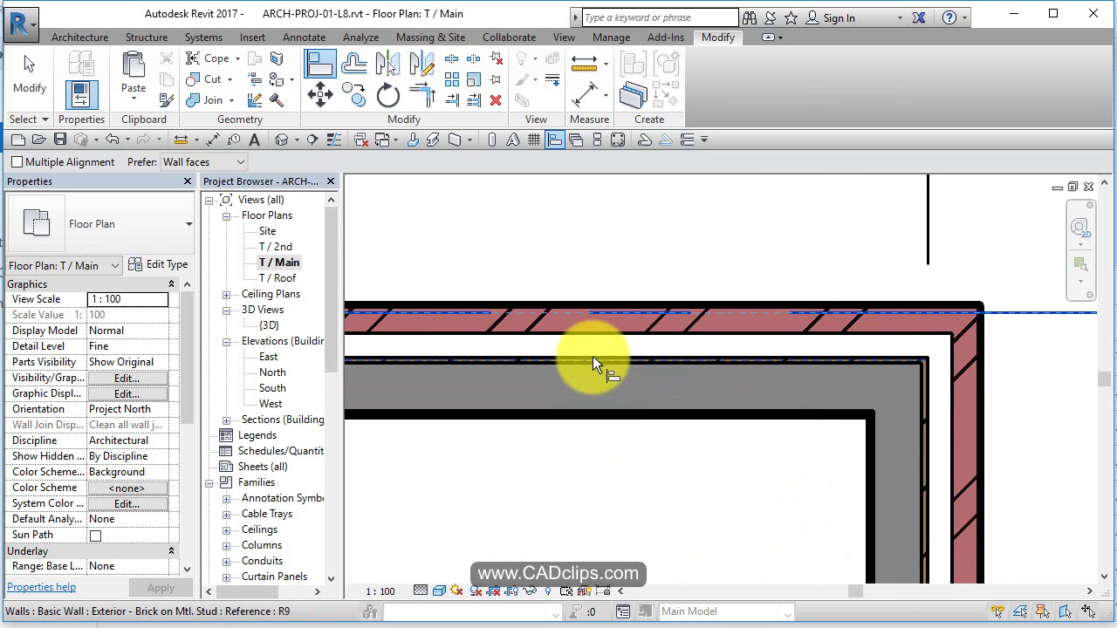
left_click(591, 360)
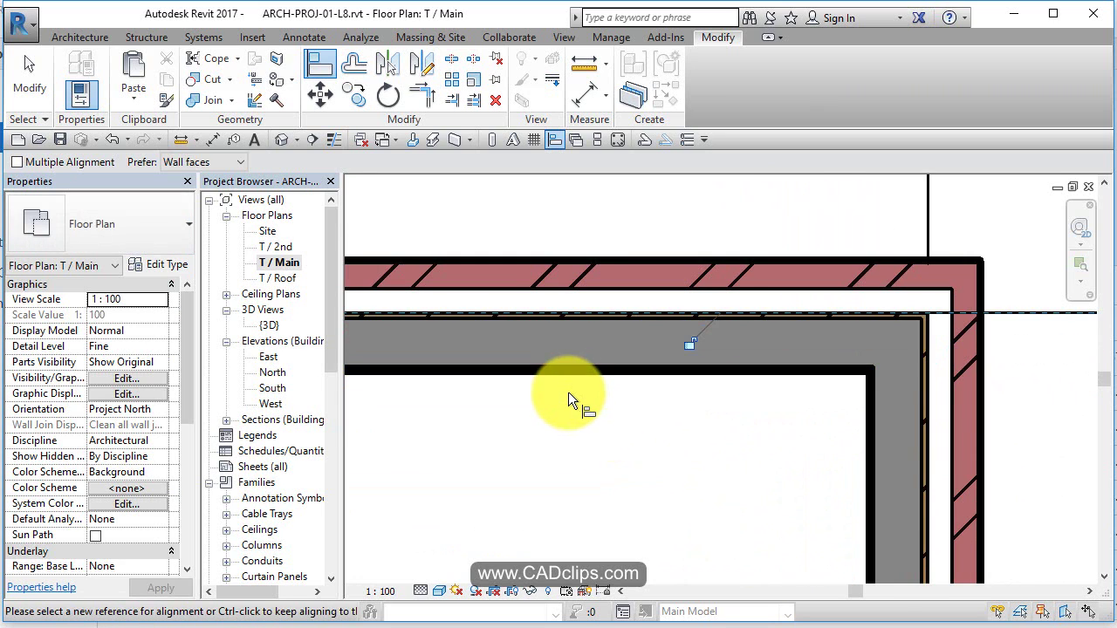
Open the 3D view to see the aligned main-floor walls and the floor slab above them
scroll(568, 392, "down", 4)
middle_click_drag(569, 392, 885, 319)
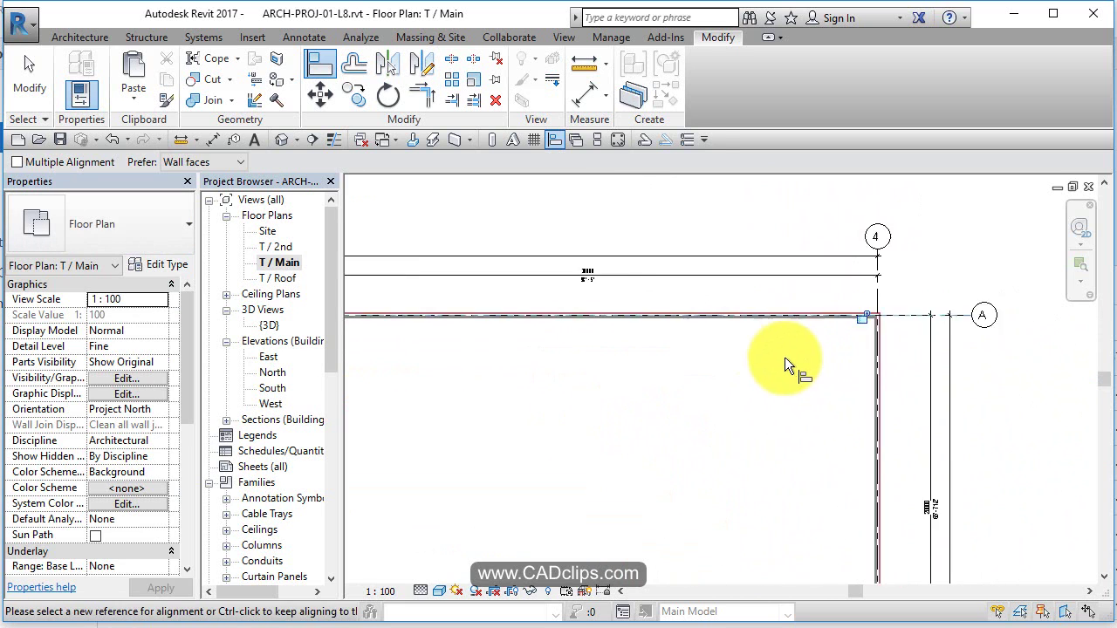
middle_click_drag(709, 370, 899, 362)
middle_click_drag(783, 358, 847, 372)
scroll(847, 377, "down", 4)
left_click(281, 138)
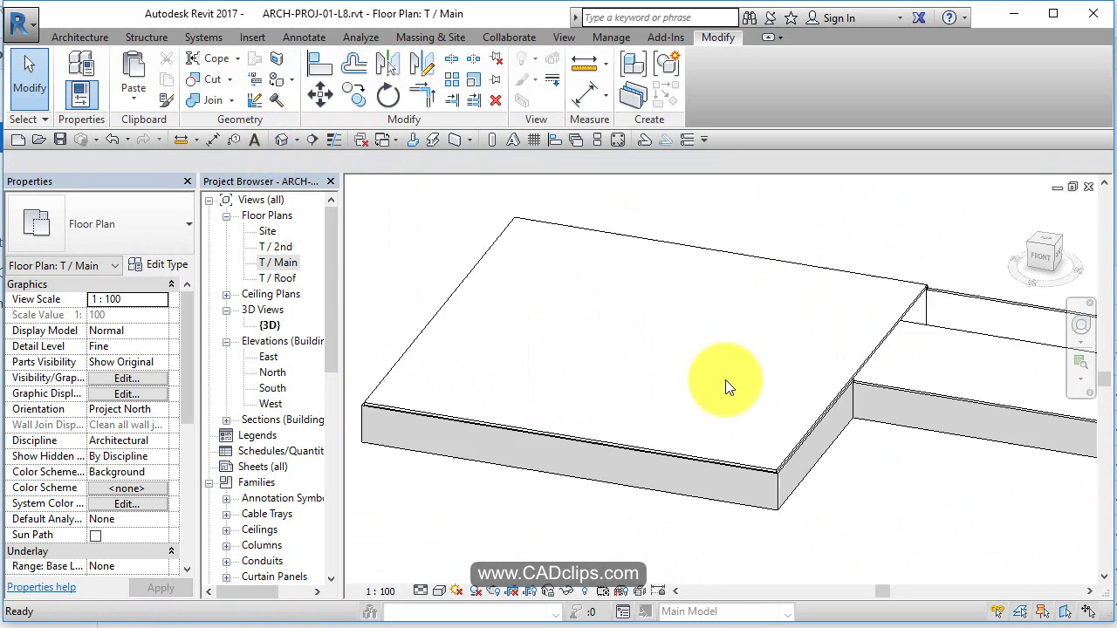
Copy the four main-floor exterior walls around the larger block and paste them aligned to level T / 2nd
left_click(787, 496)
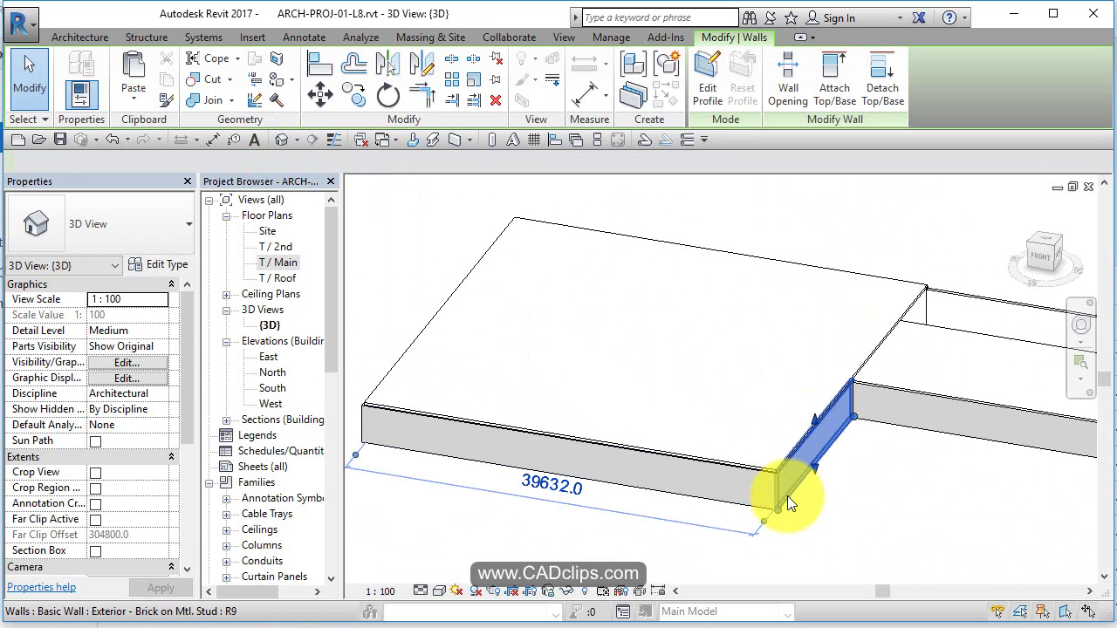
middle_click_drag(788, 506, 830, 486, "shift")
left_click(842, 552)
middle_click_drag(842, 551, 847, 529, "shift")
left_click_drag(813, 522, 355, 458)
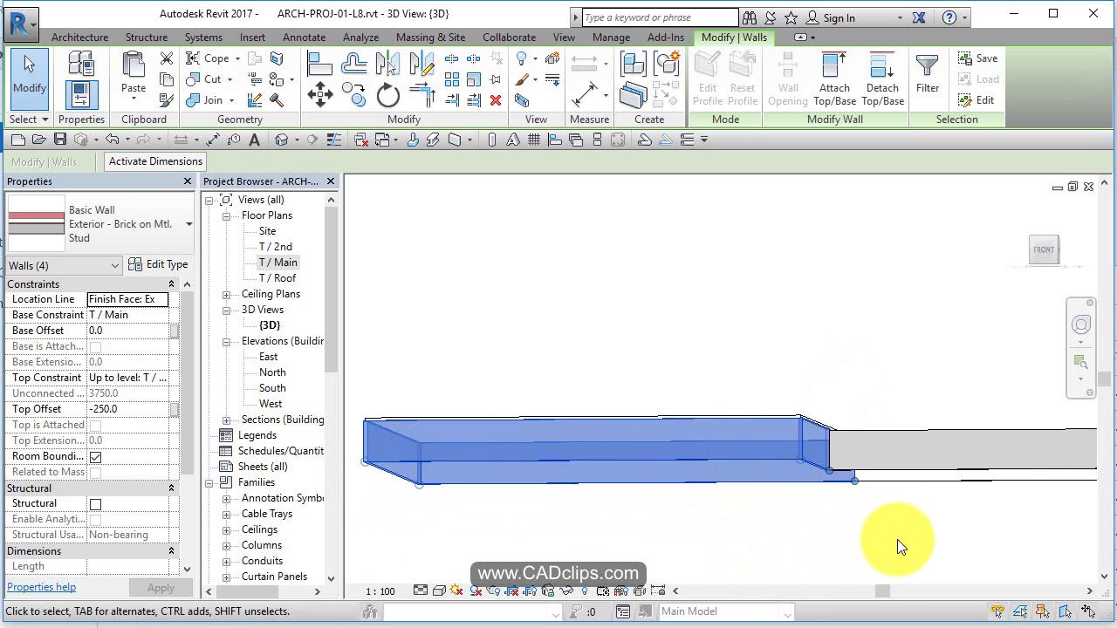
mouse_move(897, 539)
middle_mouse_down("shift")
mouse_move(885, 457)
mouse_move(934, 606)
mouse_move(903, 483)
mouse_move(850, 498)
mouse_move(878, 351)
middle_mouse_up("shift")
left_click(167, 83)
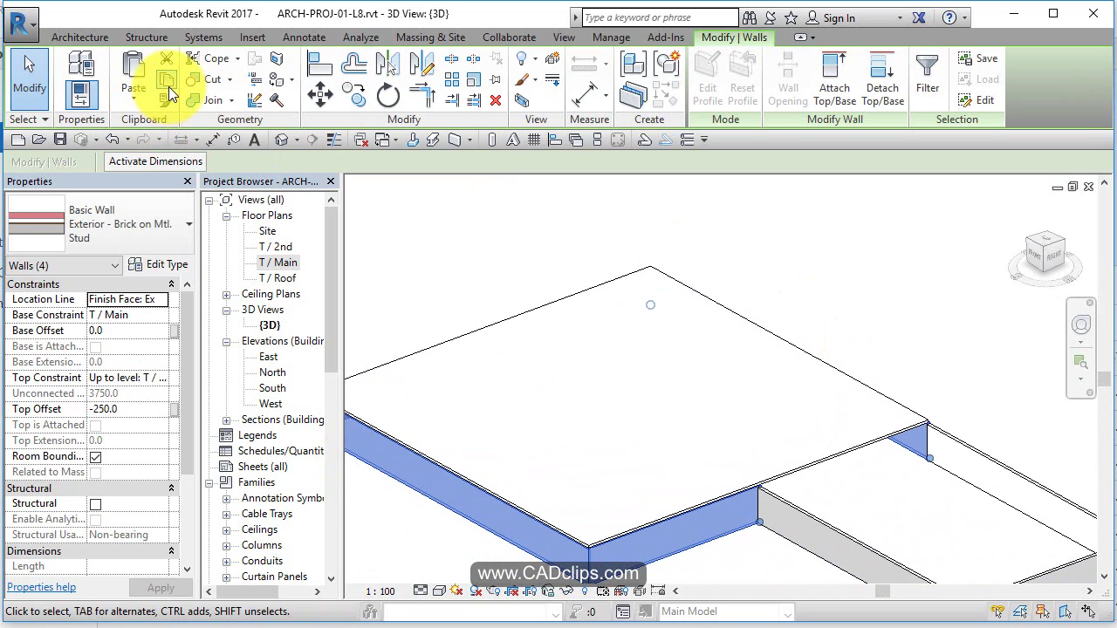
left_click(133, 102)
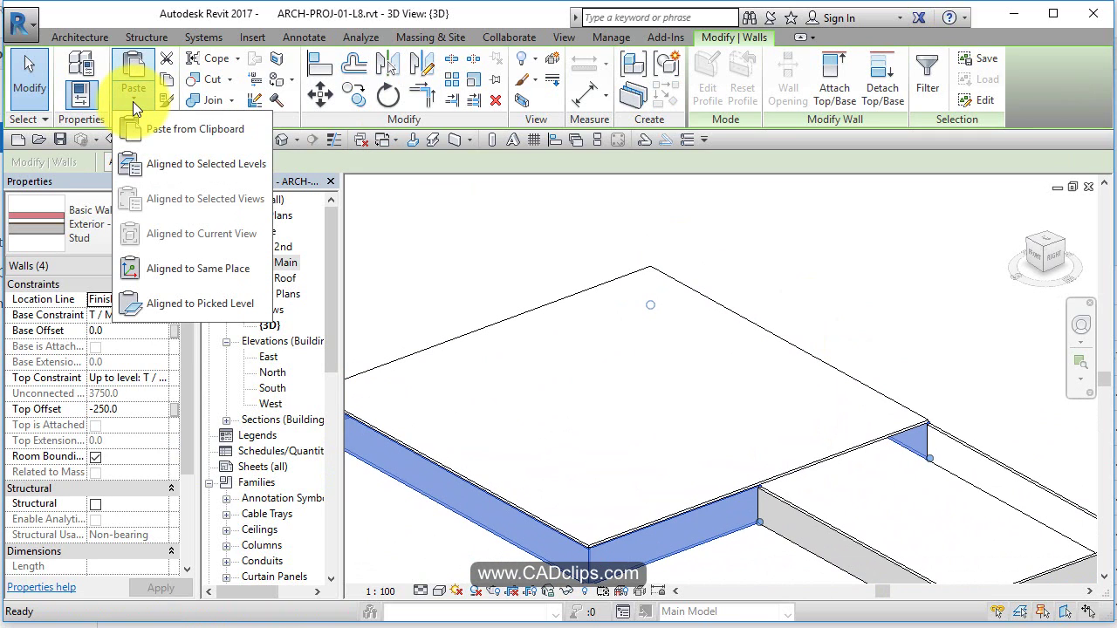
left_click(244, 166)
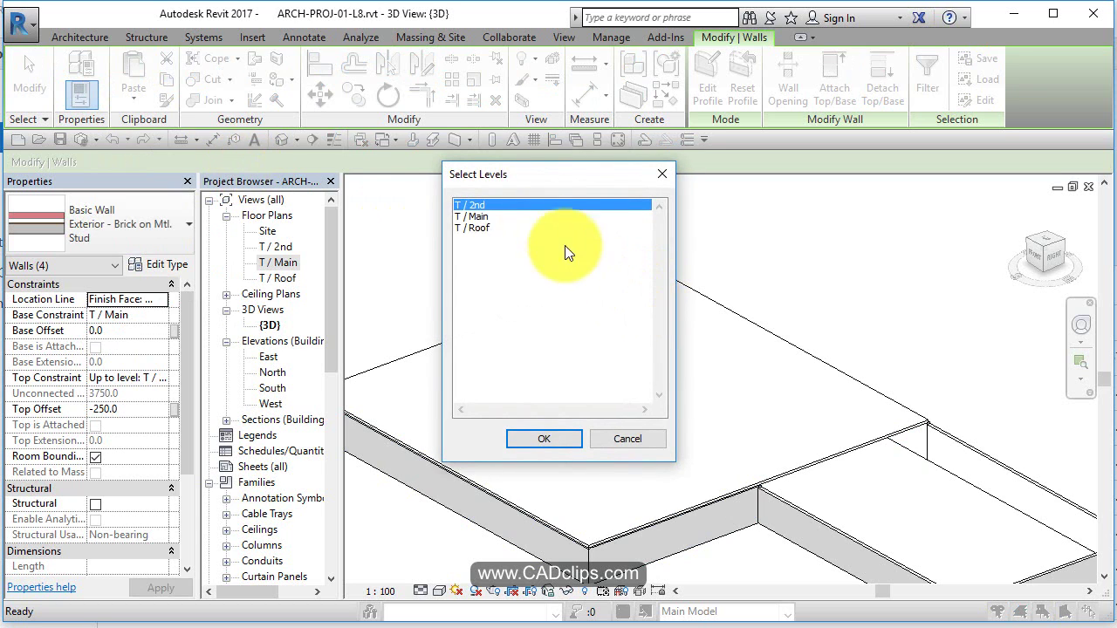
left_click(544, 439)
left_click(961, 303)
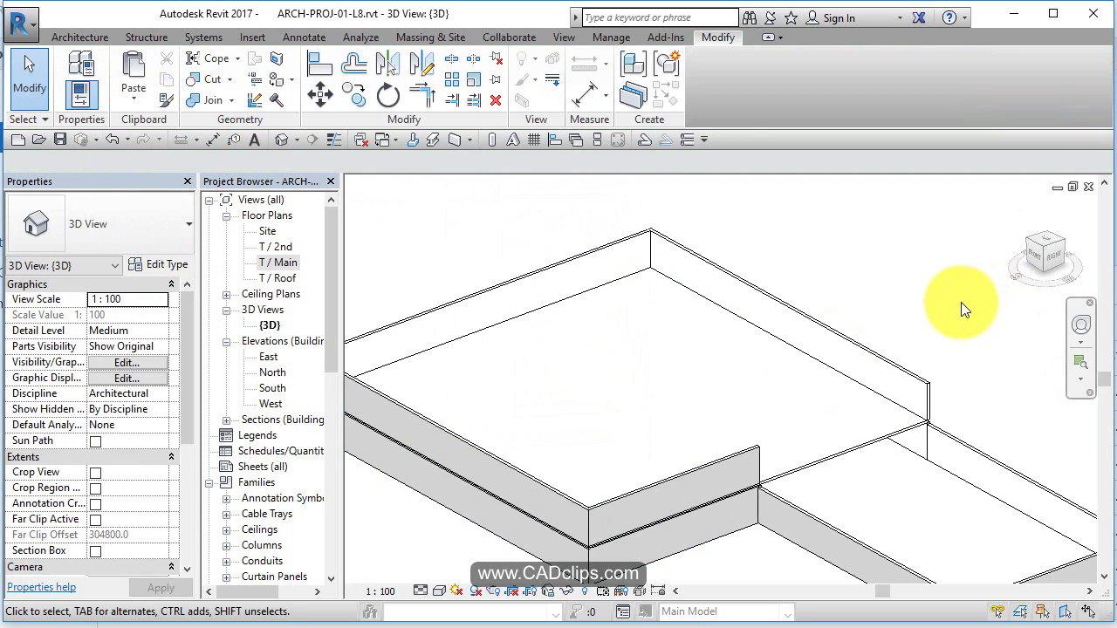
Select the whole chain of second-storey walls to check their base and top constraints
key("Tab")
left_click(882, 355)
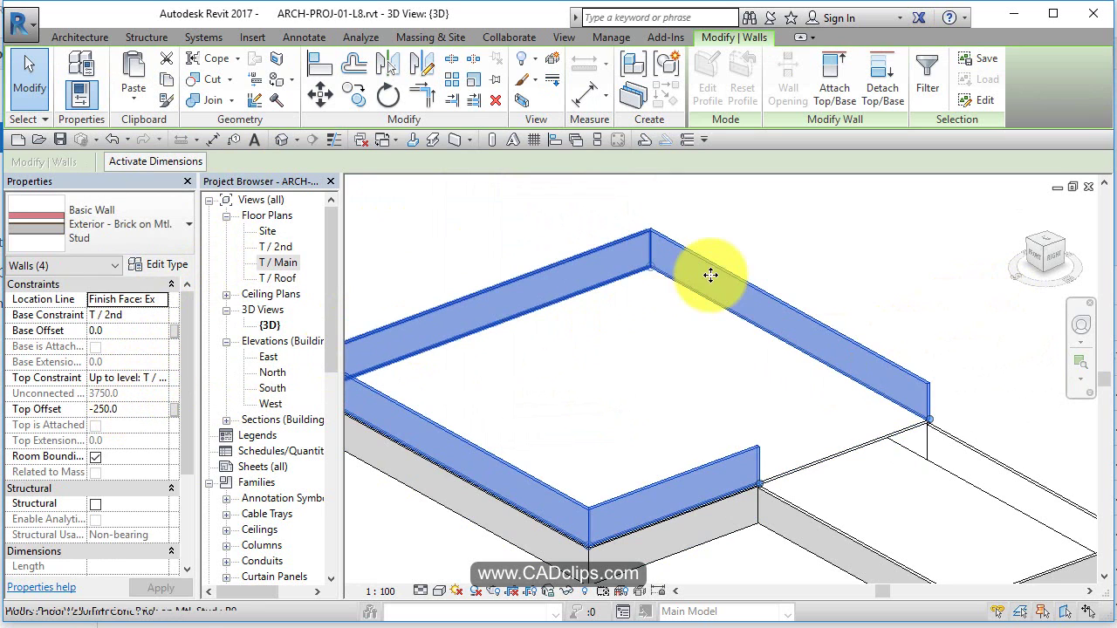
key("Escape")
Examine the front corner of the larger block where the upper and lower brick walls meet the floor slab edge
scroll(735, 499, "down", 5)
middle_click_drag(734, 499, 823, 529, "shift")
scroll(410, 434, "up", 5)
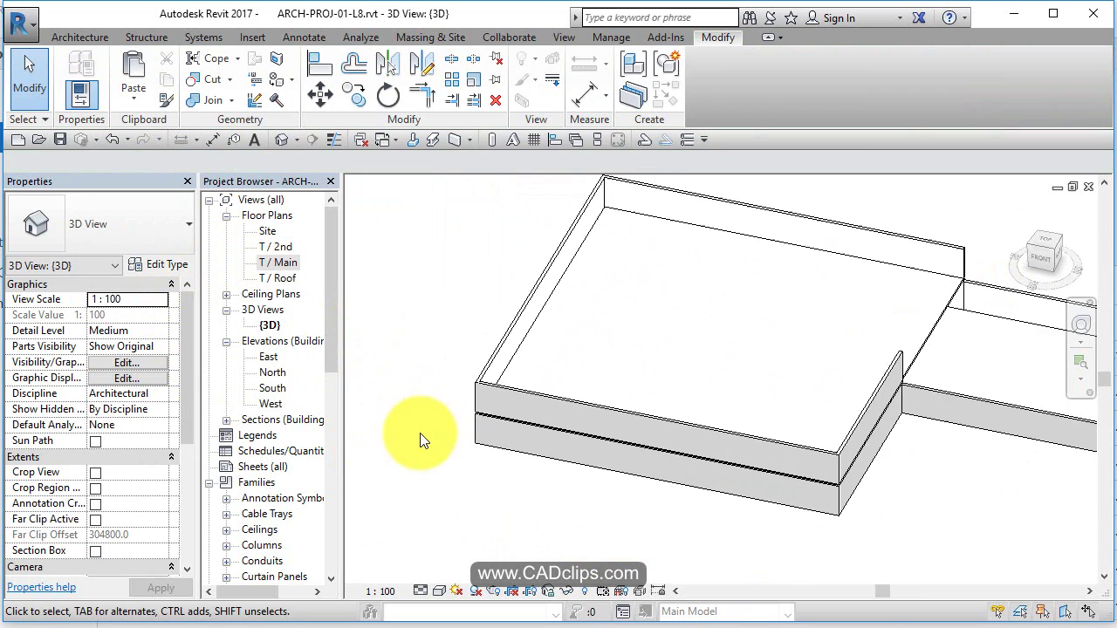
middle_click_drag(481, 432, 731, 425, "shift")
scroll(742, 402, "up", 4)
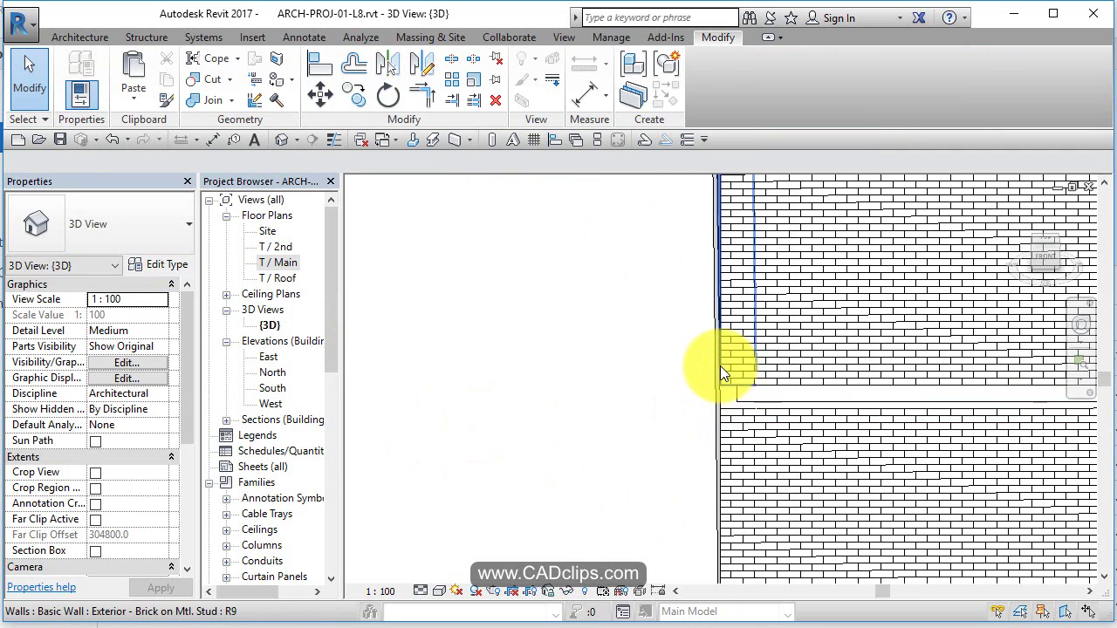
middle_click_drag(720, 366, 600, 365)
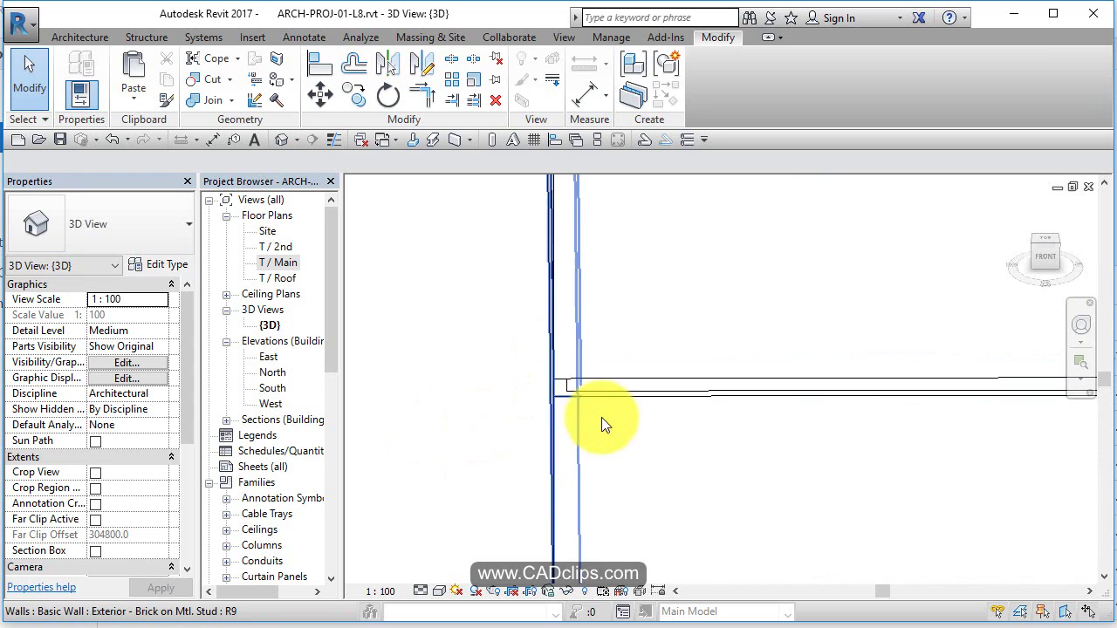
scroll(495, 452, "down", 3)
middle_click_drag(495, 452, 470, 461)
scroll(530, 460, "down", 2)
scroll(602, 494, "down", 1)
middle_click_drag(602, 494, 753, 528, "shift")
scroll(787, 498, "down", 2)
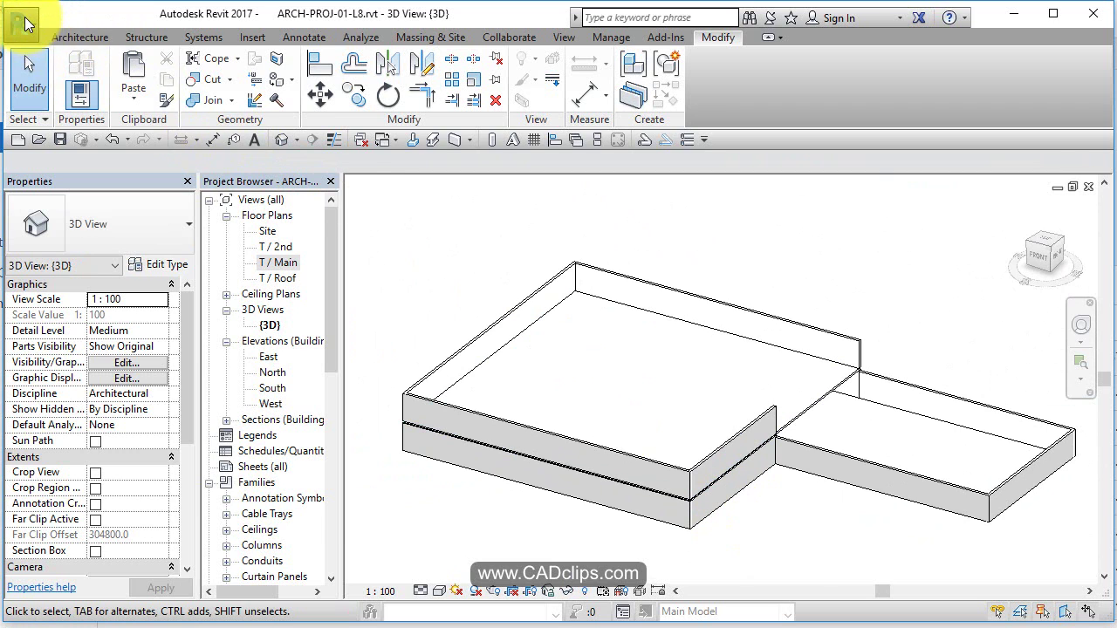
Start saving the model as a Revit project file
left_click(19, 24)
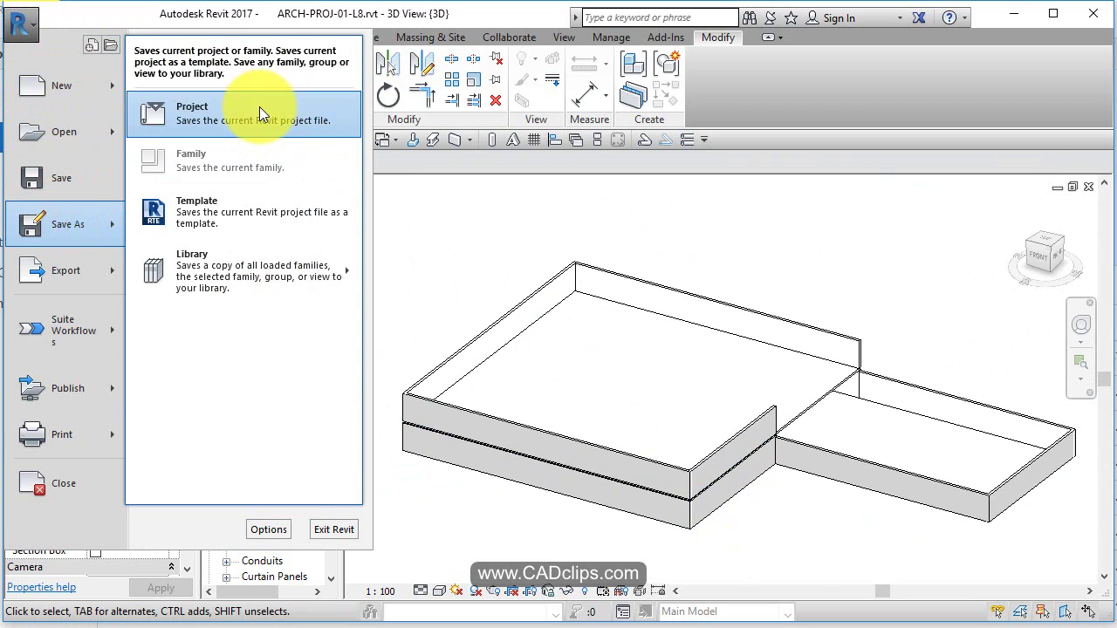
left_click(436, 201)
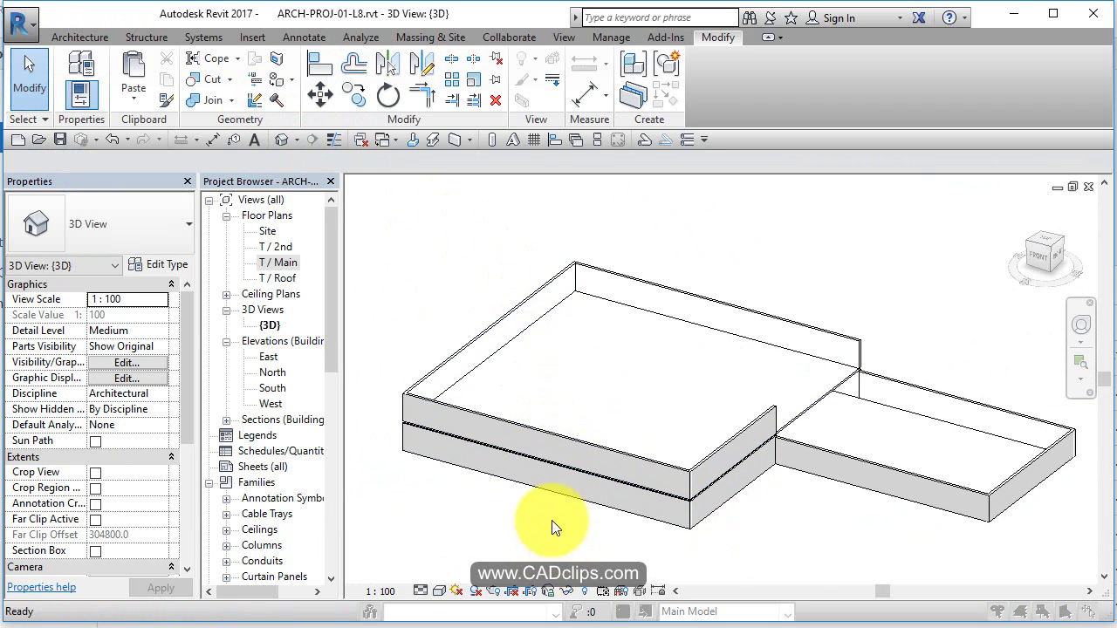